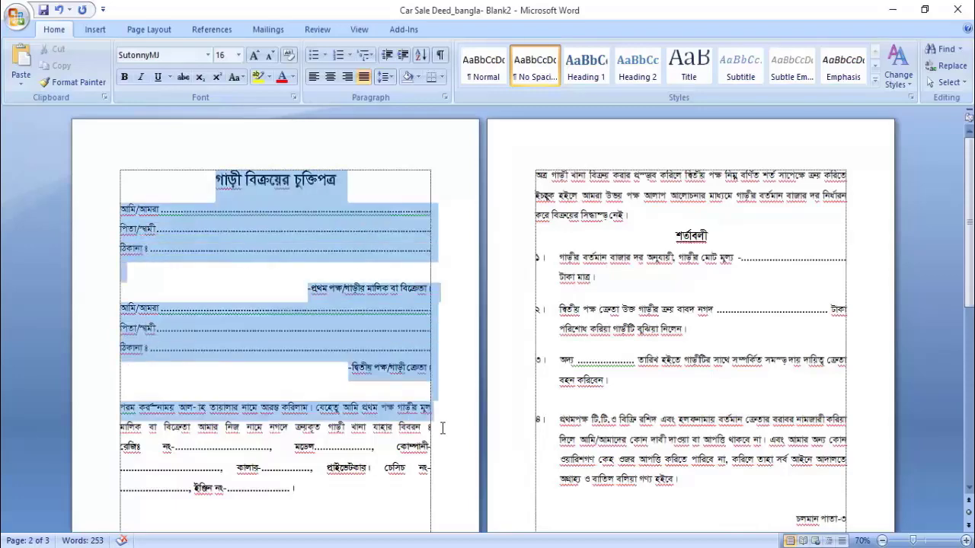
Select and review the deed text across the first two pages, then place the cursor on the address line
left_click_drag(215, 180, 677, 447)
scroll(670, 434, "down", 5)
scroll(664, 426, "down", 5)
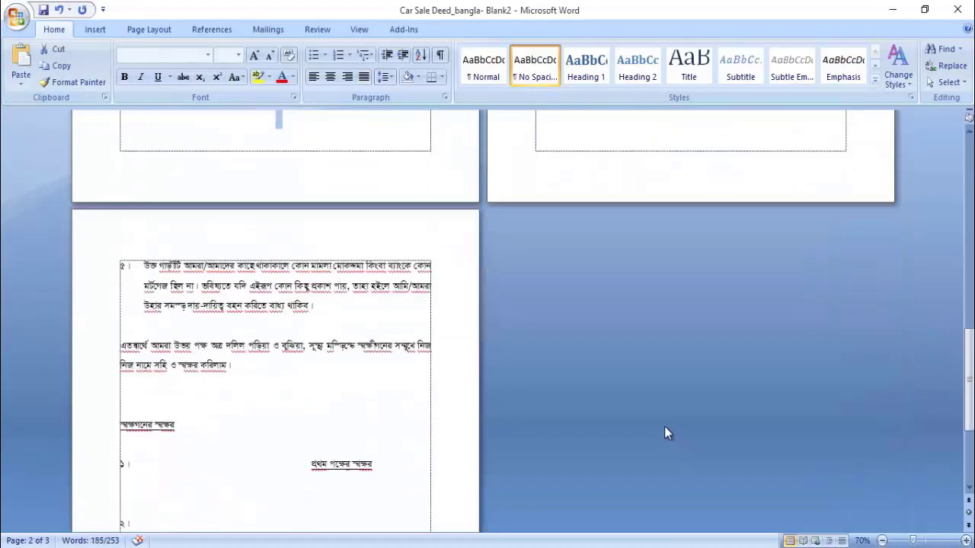
scroll(663, 423, "down", 3)
scroll(659, 421, "up", 8)
scroll(660, 422, "up", 5)
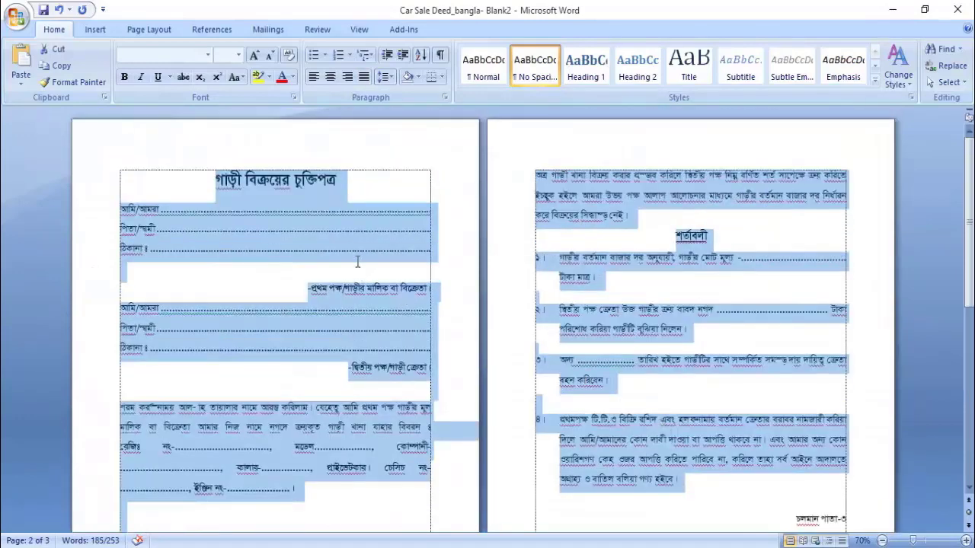
left_click(372, 230)
left_click(395, 251)
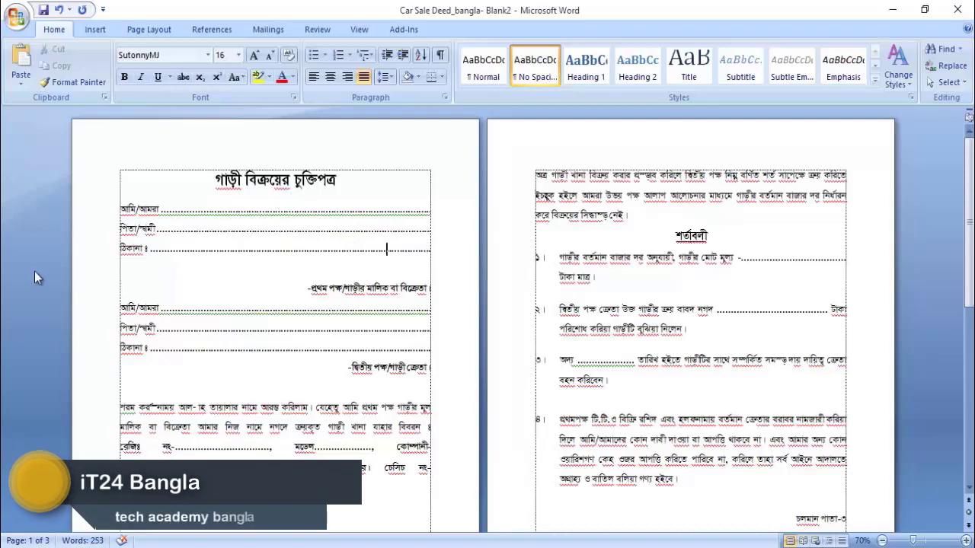
Set the deed's paper size to Legal (8.5" by 14") in Page Setup
double_click(6, 304)
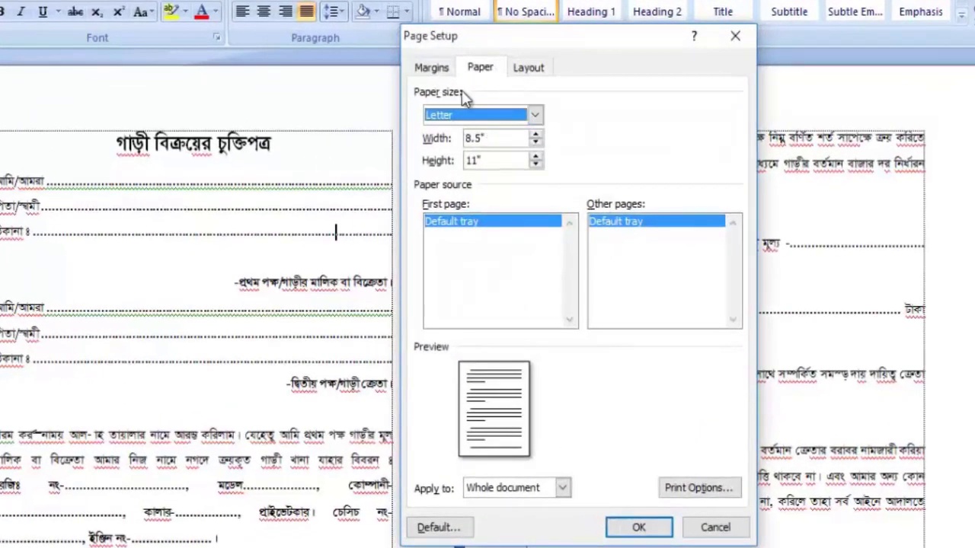
left_click(536, 115)
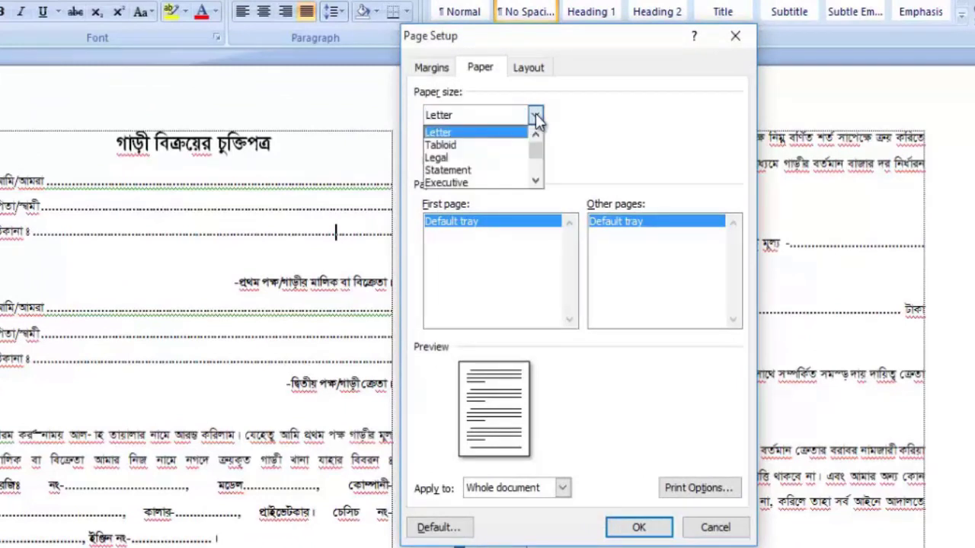
left_click(448, 158)
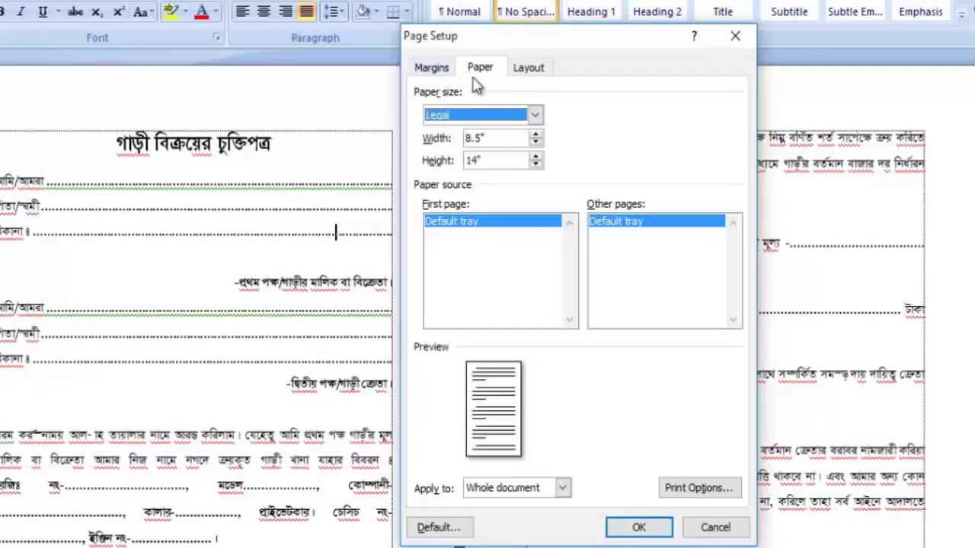
Set the top margin to 4.5 and bottom to 1.5, keeping left and right at 1" in portrait
left_click(439, 73)
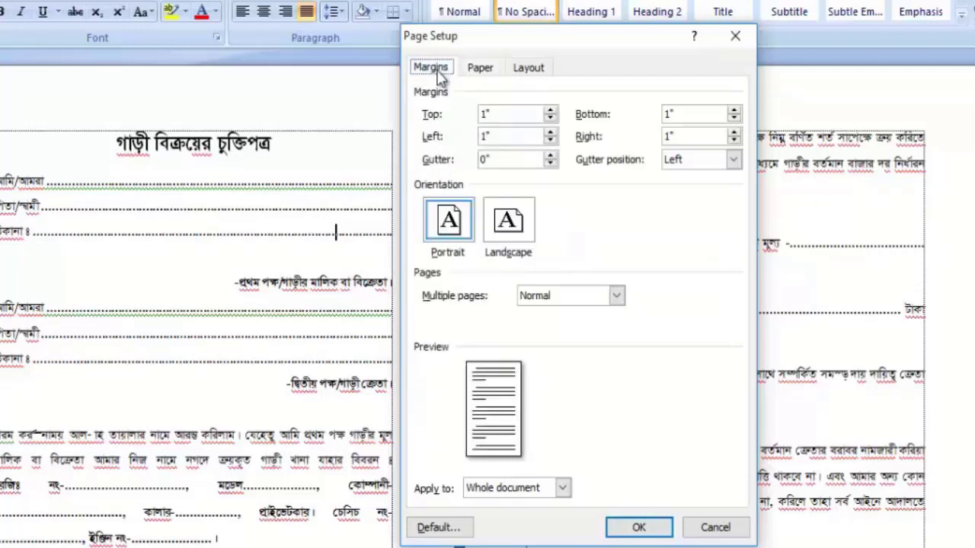
left_click_drag(503, 114, 373, 116)
type("4.5")
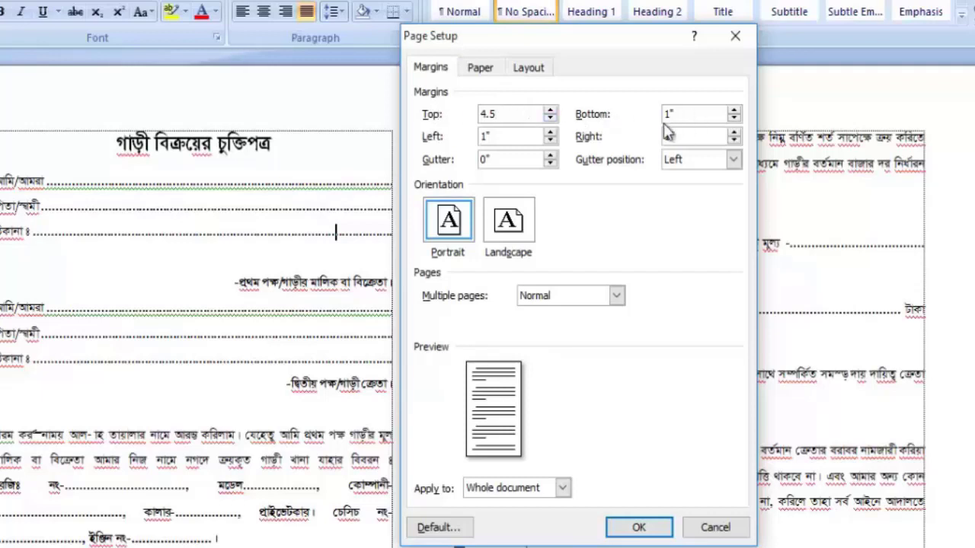
left_click_drag(704, 114, 664, 114)
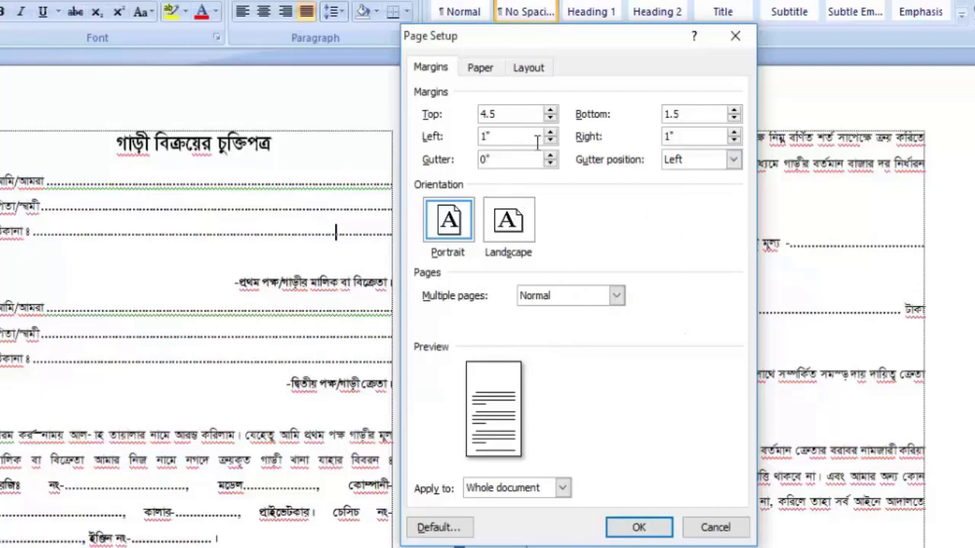
left_click_drag(468, 138, 495, 137)
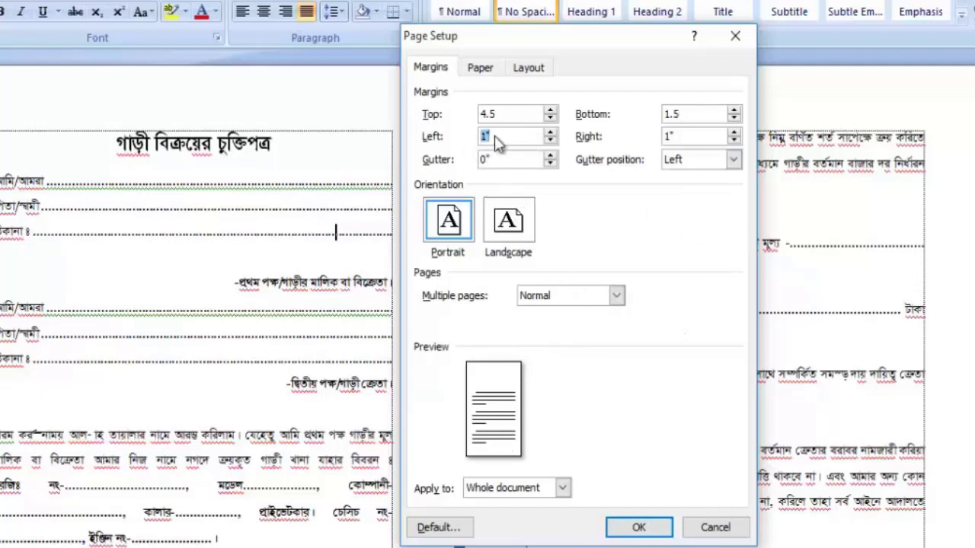
key("Delete")
left_click(703, 138)
left_click_drag(499, 137, 441, 137)
left_click_drag(680, 136, 664, 135)
left_click_drag(495, 137, 479, 136)
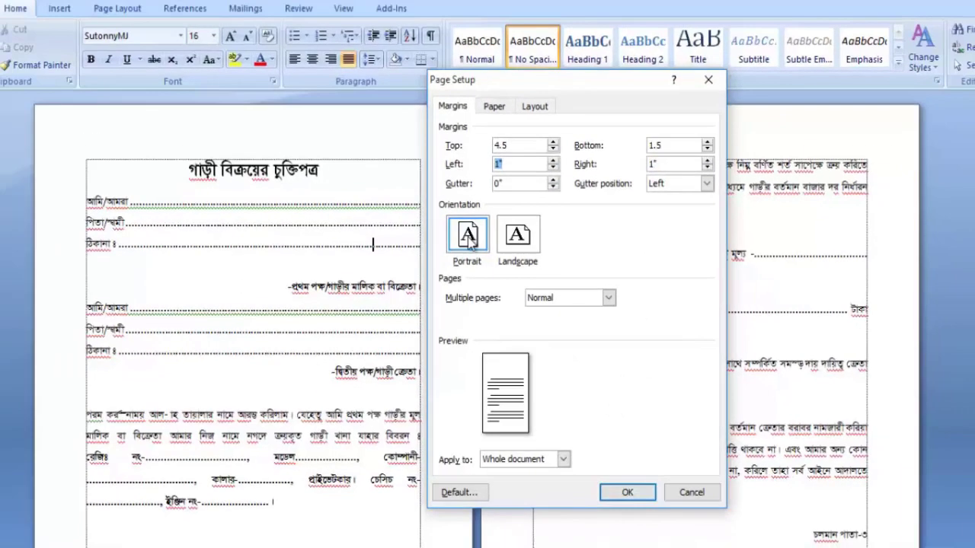
left_click(468, 237)
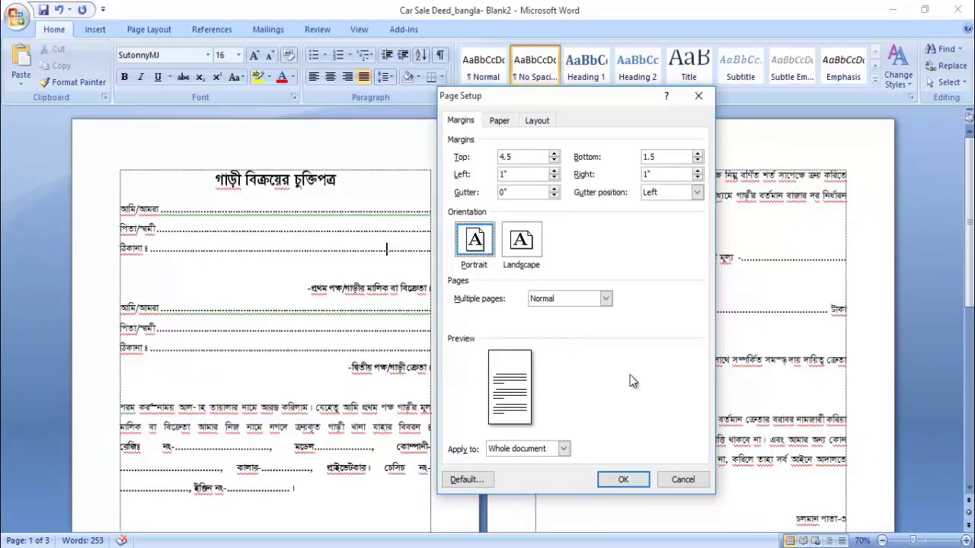
Apply the Legal paper size and new margins, then scroll through the three pages to check them
left_click(623, 480)
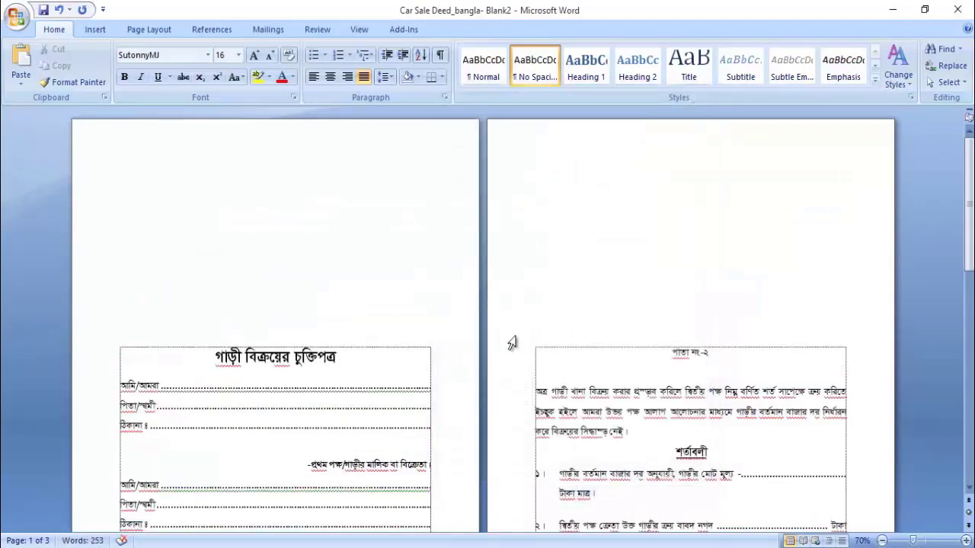
scroll(512, 342, "down", 1)
scroll(565, 311, "down", 9)
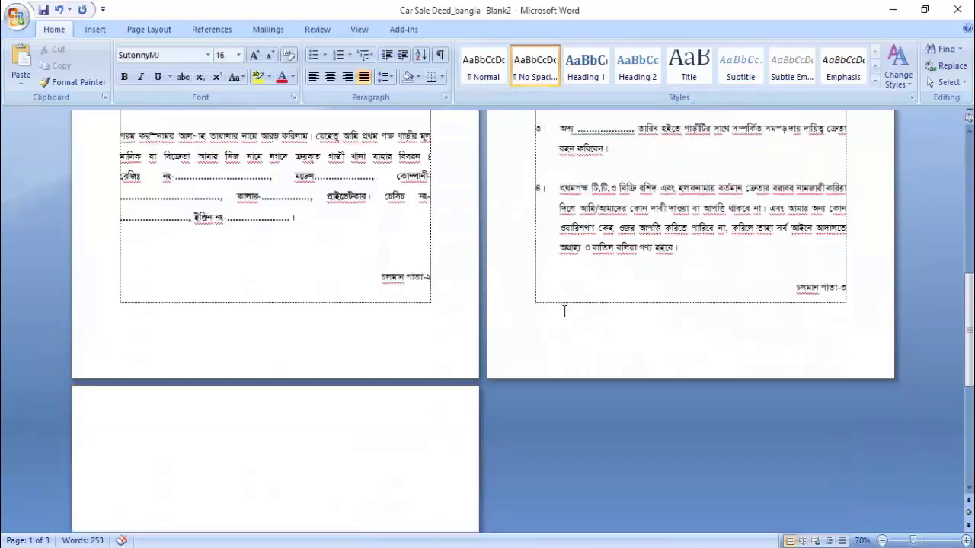
scroll(565, 311, "up", 10)
scroll(532, 283, "down", 2, "ctrl")
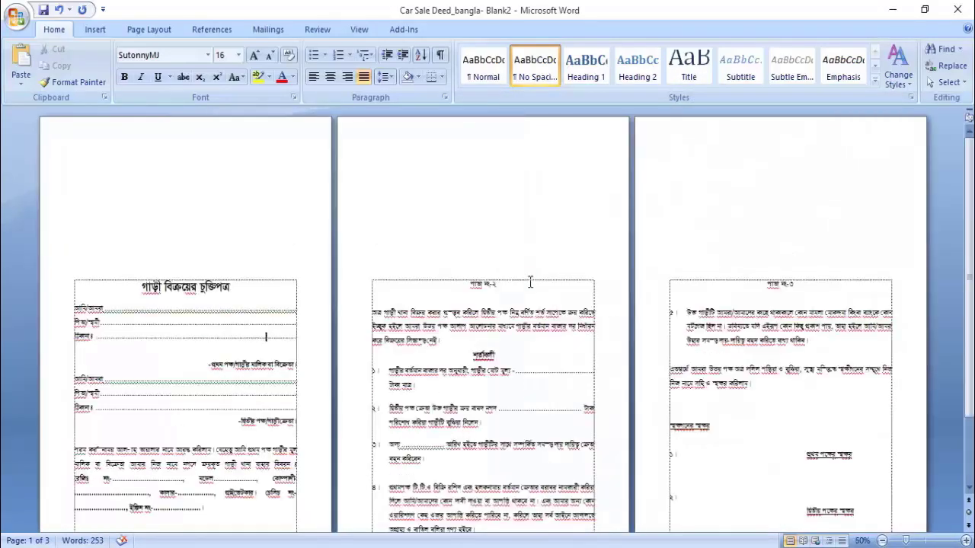
scroll(281, 326, "down", 3)
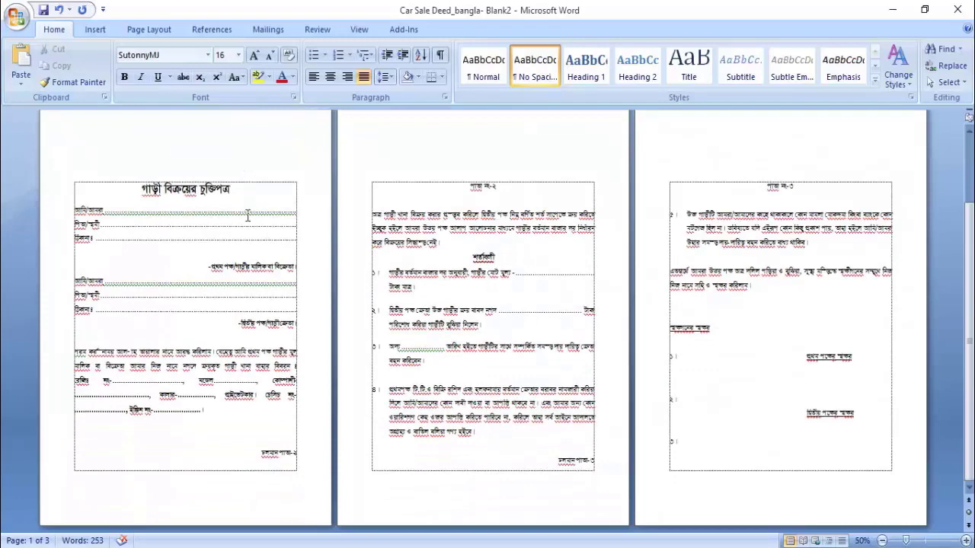
scroll(250, 221, "up", 4)
scroll(252, 229, "down", 2)
scroll(255, 259, "down", 1)
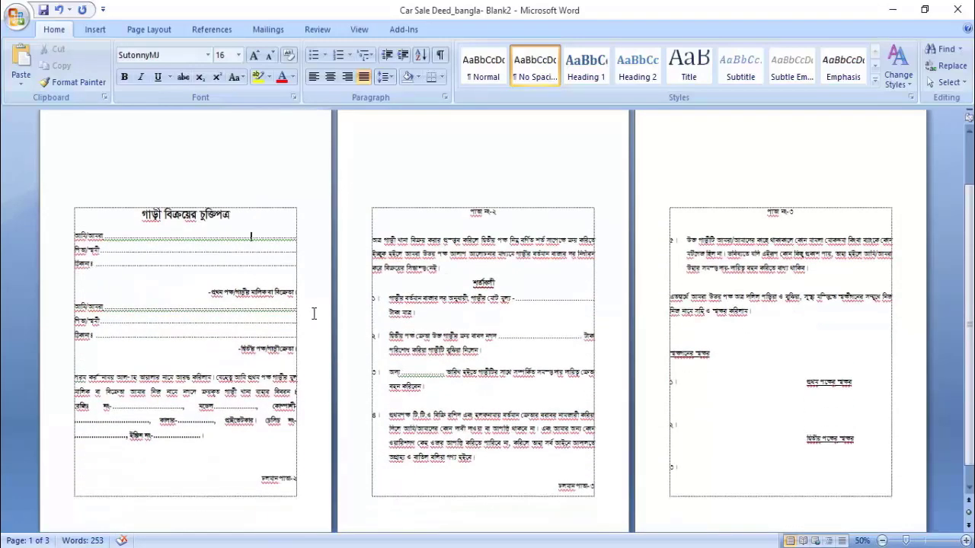
scroll(313, 313, "up", 5, "ctrl")
scroll(522, 309, "down", 1)
scroll(523, 310, "down", 9)
scroll(547, 329, "down", 4)
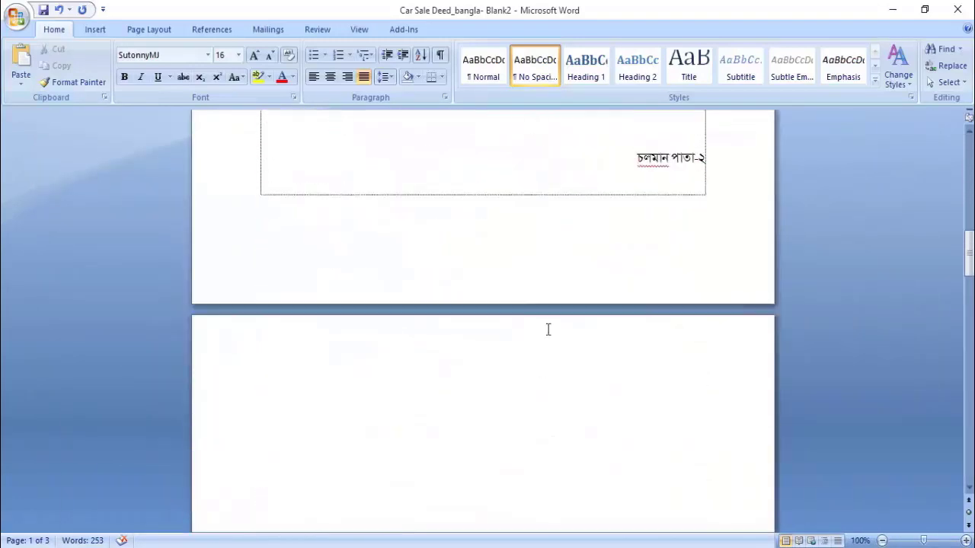
scroll(553, 332, "up", 8)
scroll(557, 335, "up", 7)
scroll(557, 335, "down", 7)
scroll(677, 320, "down", 4)
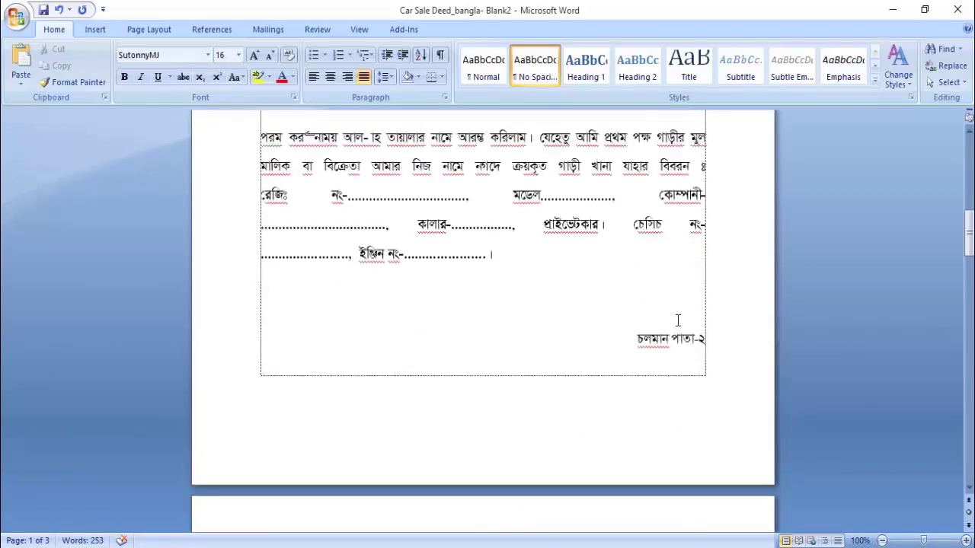
left_click_drag(638, 341, 719, 342)
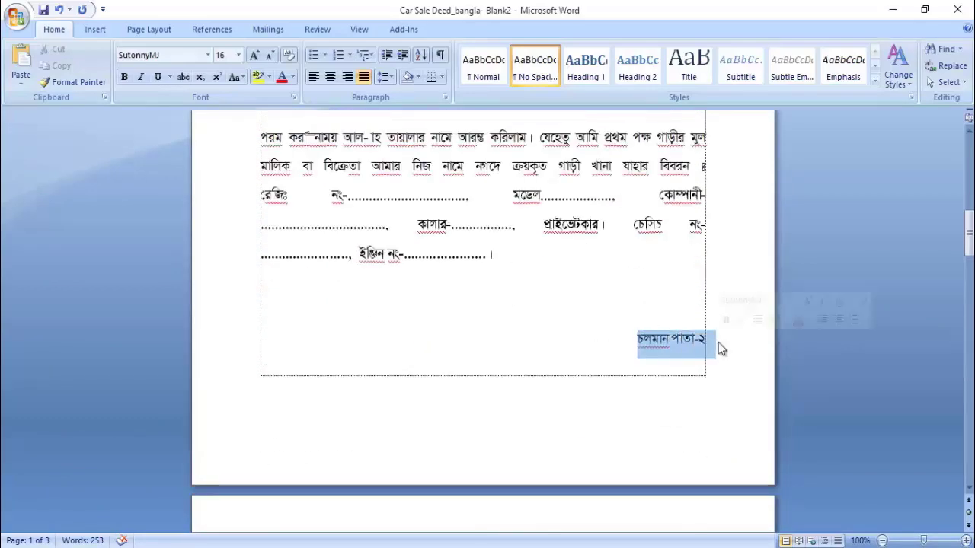
scroll(640, 337, "down", 2)
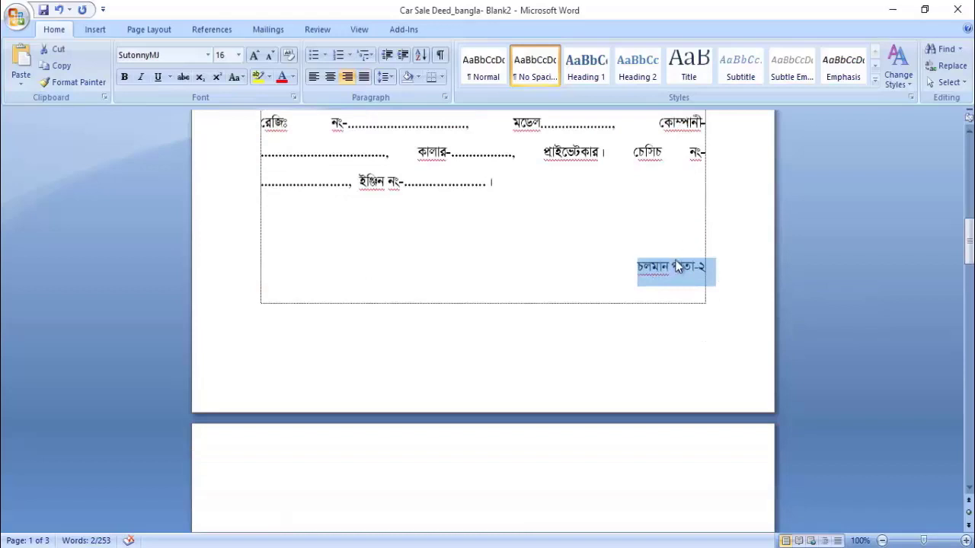
left_click(716, 270)
scroll(681, 273, "down", 1)
scroll(681, 273, "down", 1)
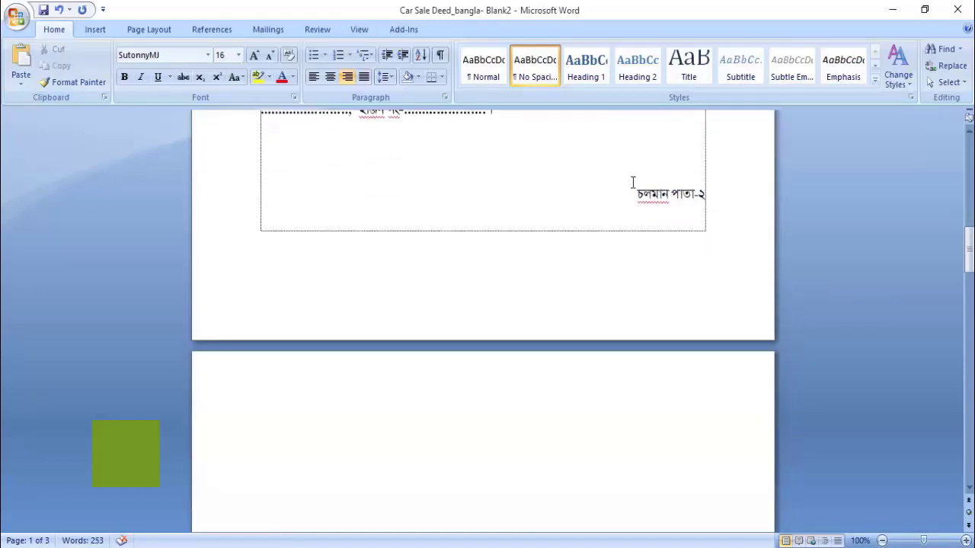
left_click_drag(637, 194, 712, 206)
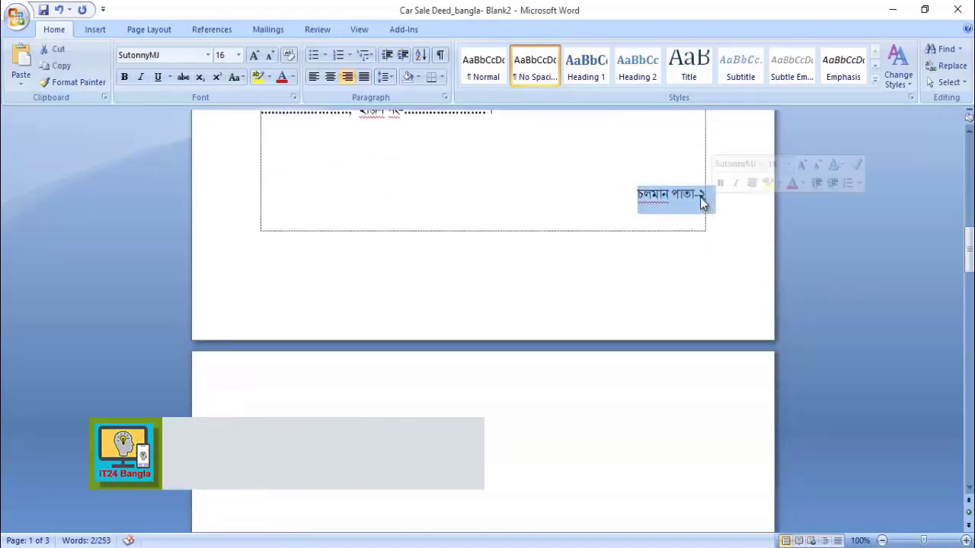
scroll(688, 233, "up", 4)
scroll(690, 320, "down", 1)
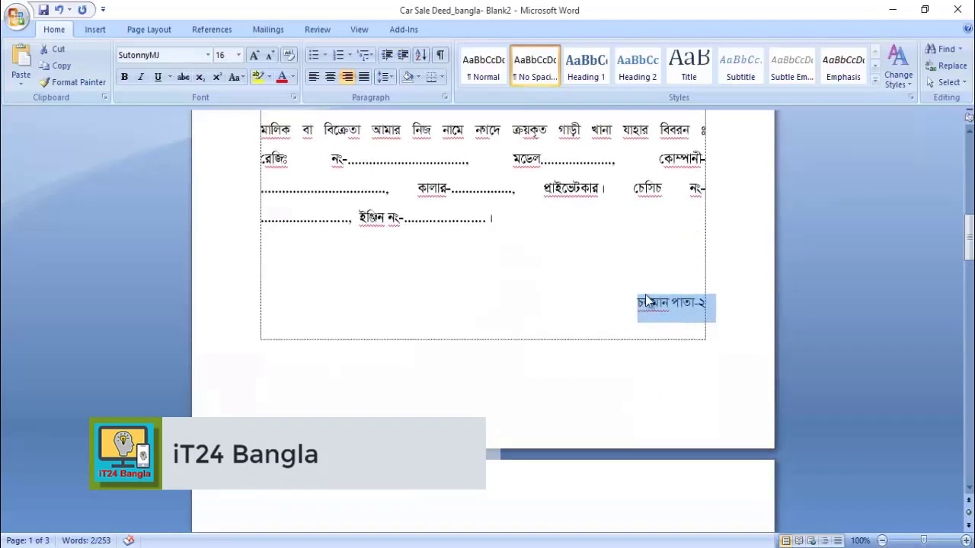
left_click(644, 303)
left_click_drag(653, 302, 710, 303)
scroll(701, 308, "down", 3)
scroll(700, 308, "down", 1)
scroll(698, 305, "down", 2)
scroll(698, 306, "down", 2)
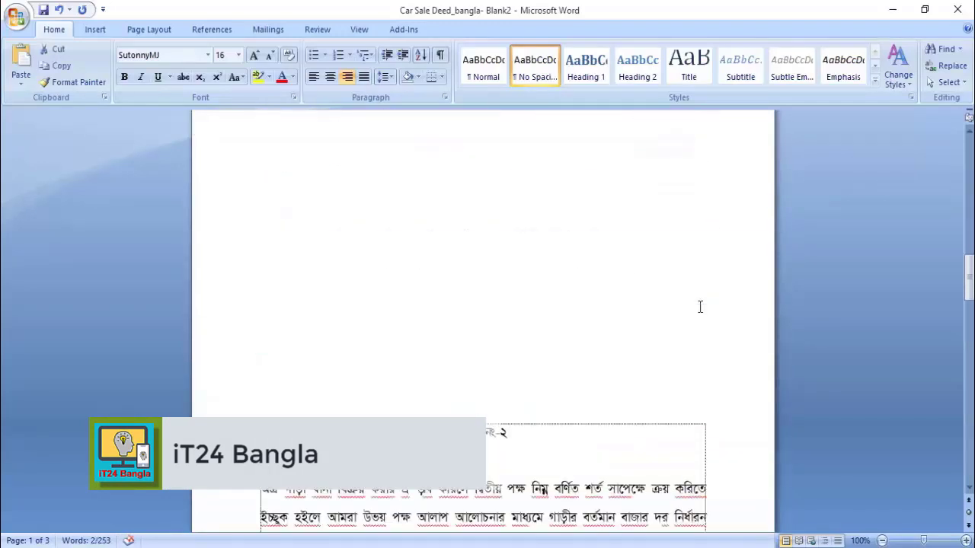
scroll(648, 316, "down", 2)
mouse_move(516, 359)
left_mouse_down()
mouse_move(457, 359)
mouse_move(512, 362)
left_mouse_up()
scroll(670, 386, "down", 15)
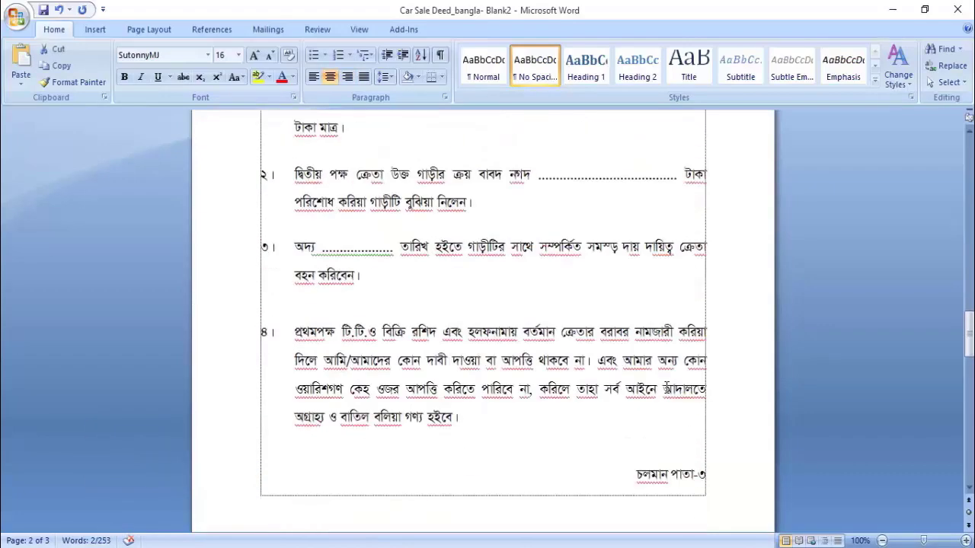
scroll(606, 351, "down", 4)
left_click_drag(662, 329, 707, 343)
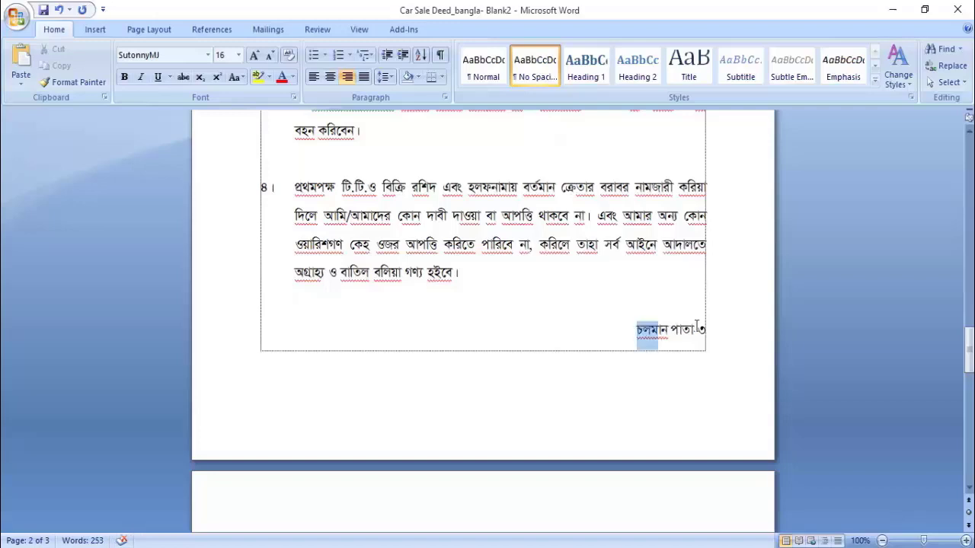
scroll(664, 348, "down", 5)
left_click_drag(512, 407, 457, 407)
scroll(528, 407, "down", 13)
scroll(598, 364, "up", 6)
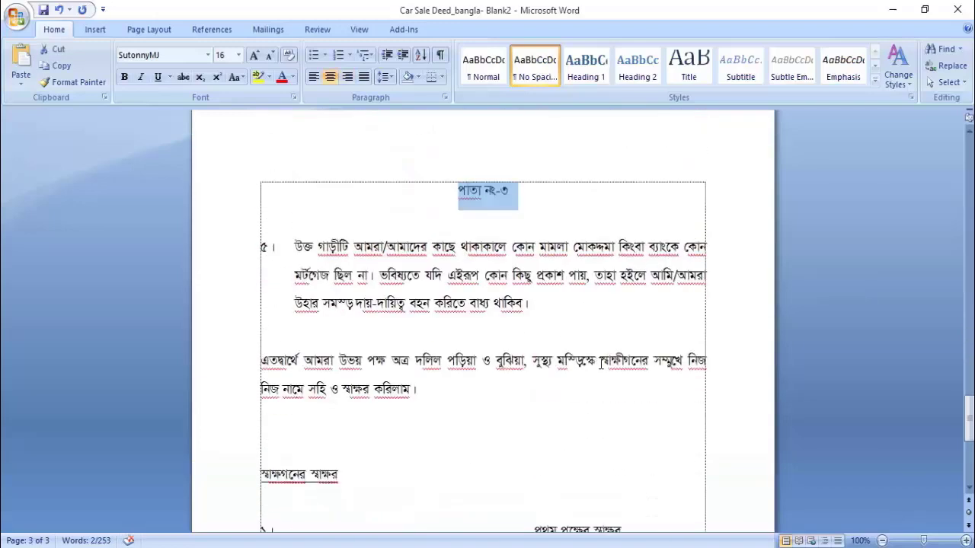
scroll(598, 364, "down", 7)
scroll(603, 363, "up", 4)
scroll(603, 362, "up", 15)
scroll(604, 363, "down", 4)
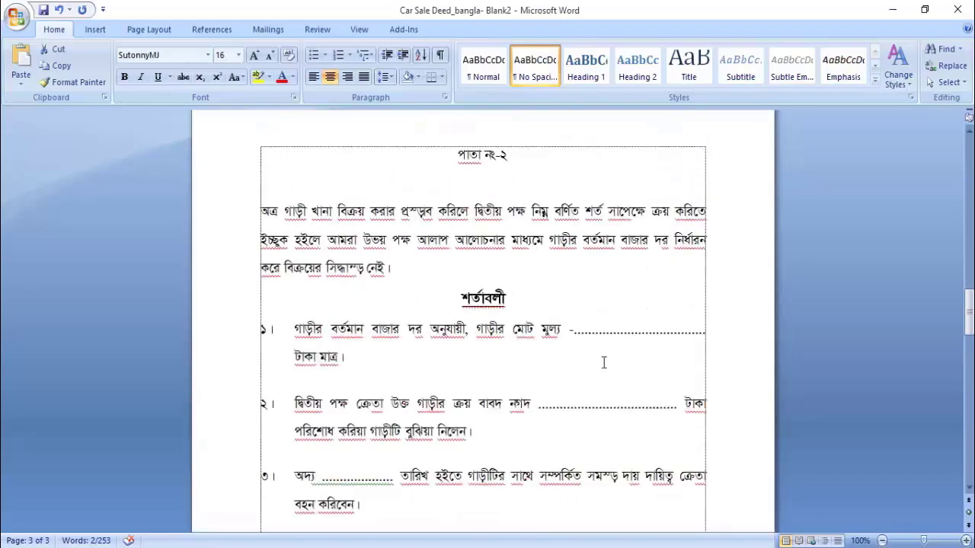
scroll(603, 363, "up", 4)
scroll(603, 362, "up", 15)
scroll(604, 363, "up", 5)
scroll(605, 364, "down", 4, "ctrl")
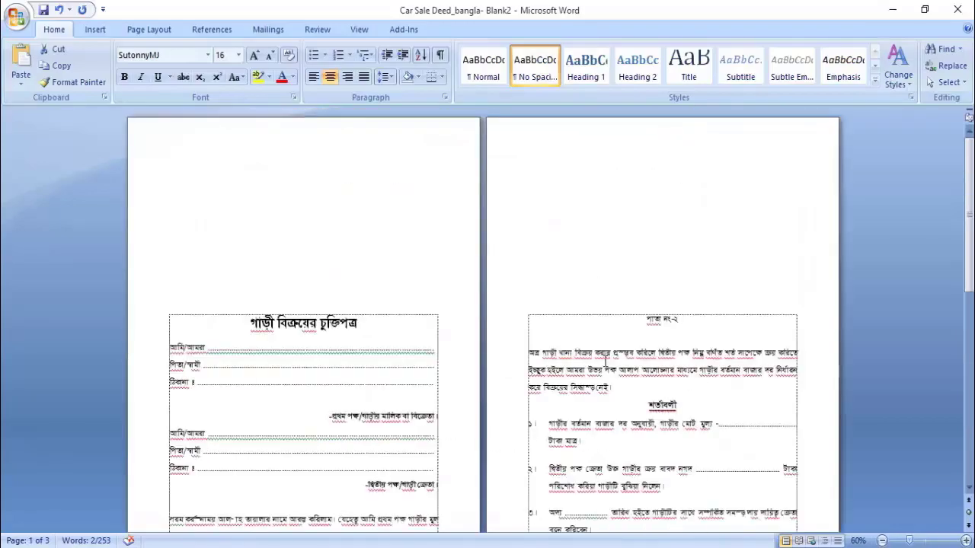
scroll(607, 359, "down", 5)
scroll(608, 358, "down", 3)
scroll(608, 358, "up", 4)
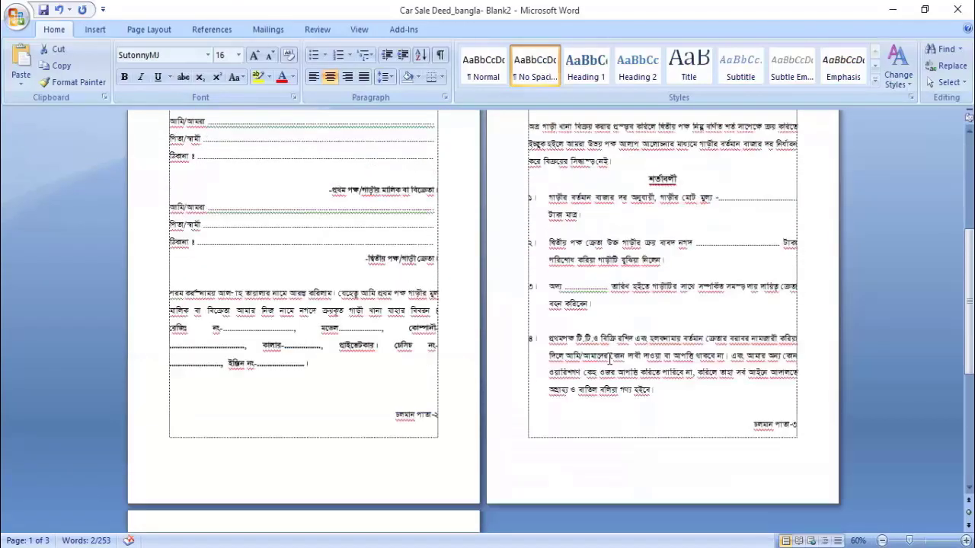
scroll(608, 362, "down", 7)
scroll(442, 317, "down", 3)
scroll(442, 317, "down", 2)
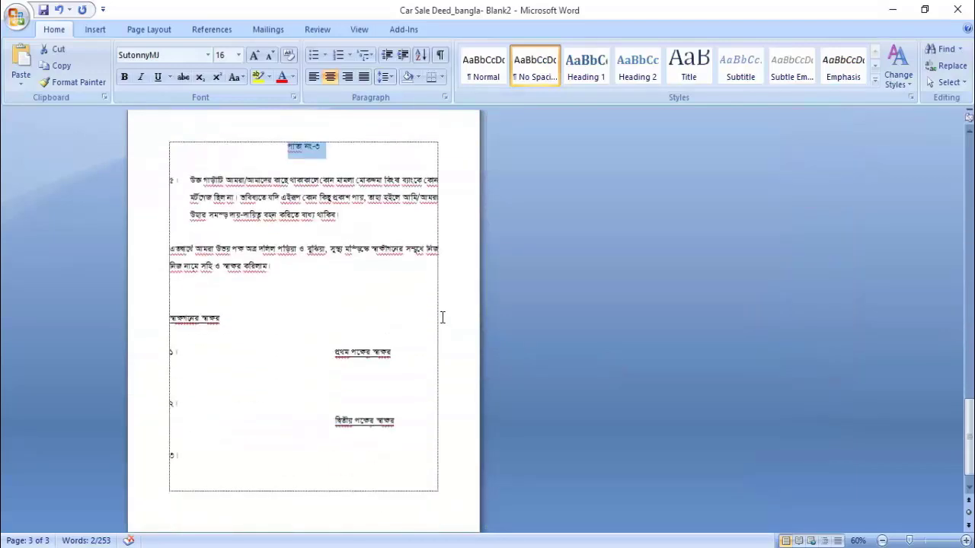
scroll(442, 320, "up", 4)
scroll(442, 317, "up", 7)
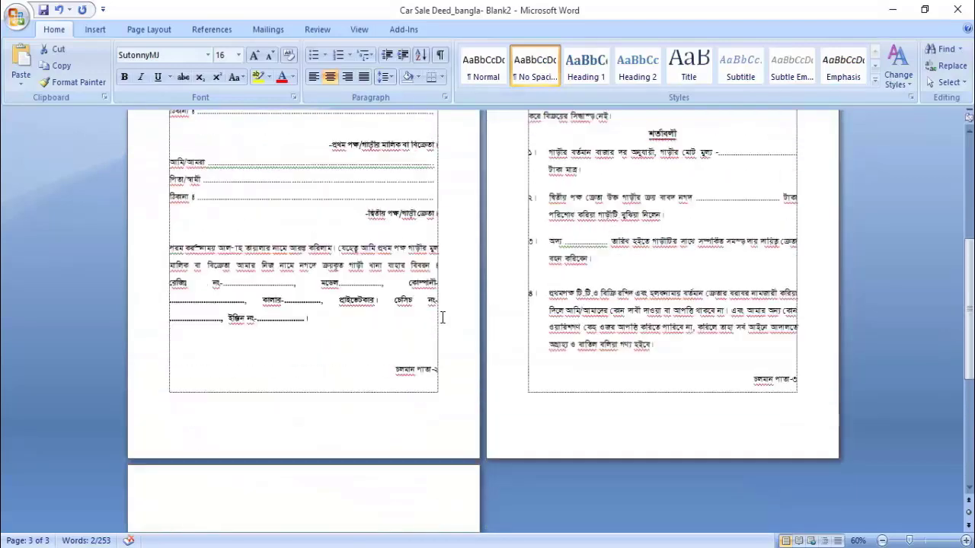
left_click(767, 372)
left_click_drag(396, 372, 445, 372)
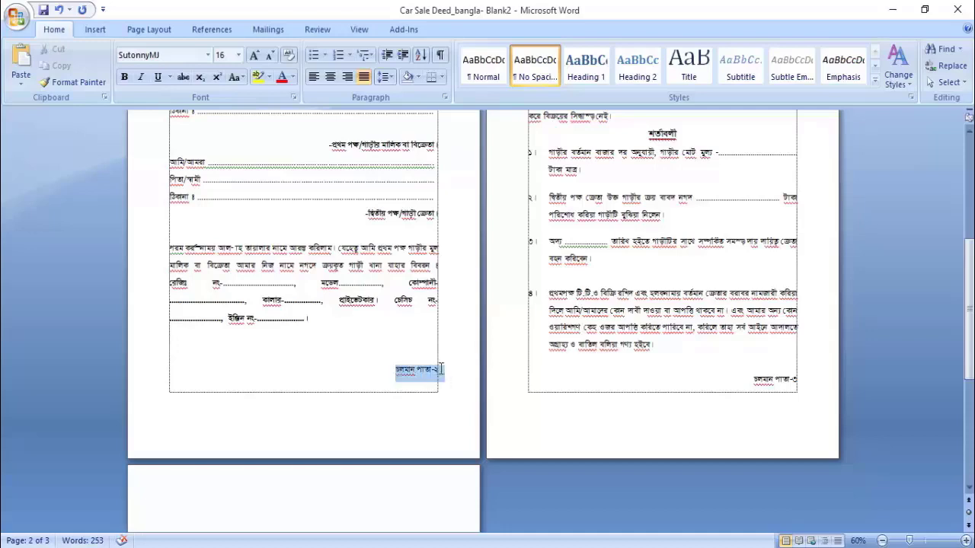
scroll(505, 356, "up", 3)
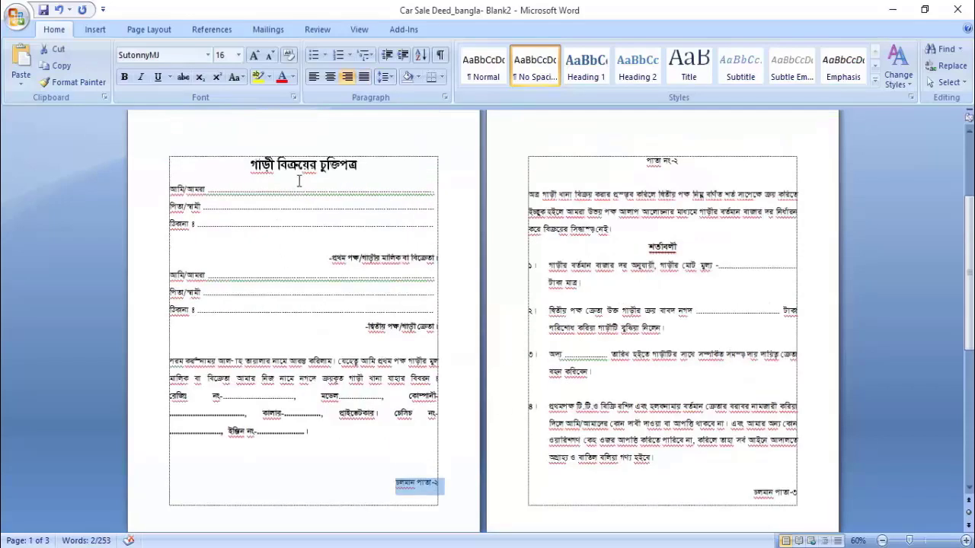
scroll(647, 449, "down", 3)
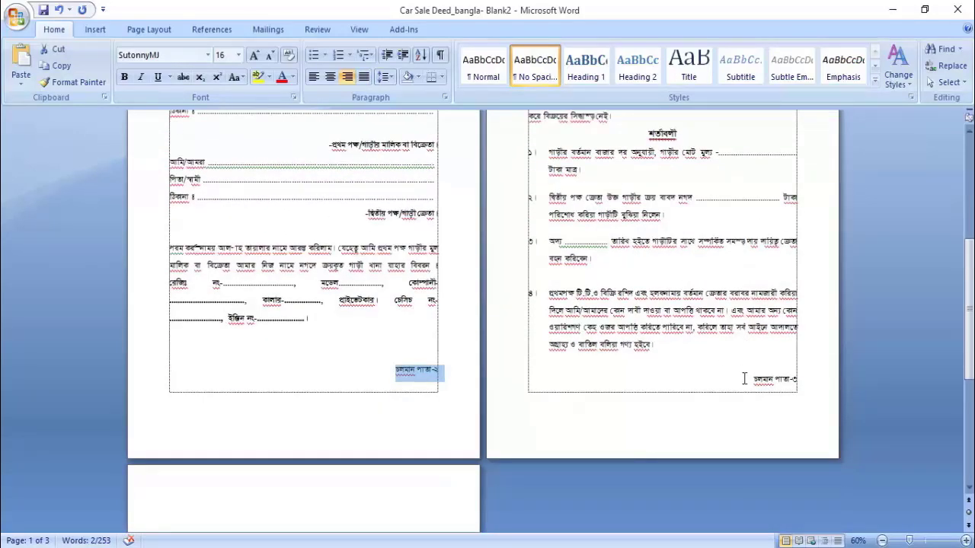
left_click_drag(747, 379, 806, 381)
scroll(633, 284, "up", 6)
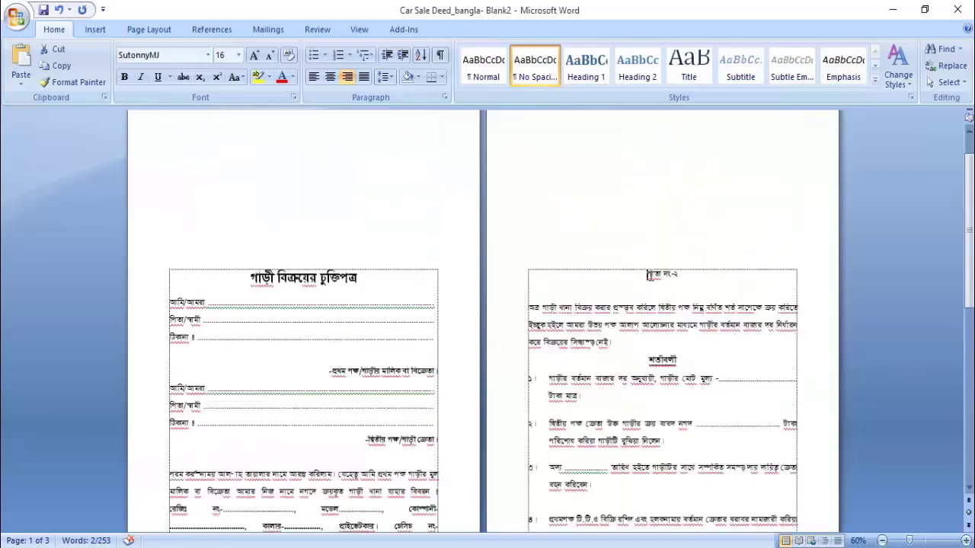
left_click_drag(648, 274, 682, 275)
scroll(693, 323, "down", 5)
scroll(752, 310, "down", 3)
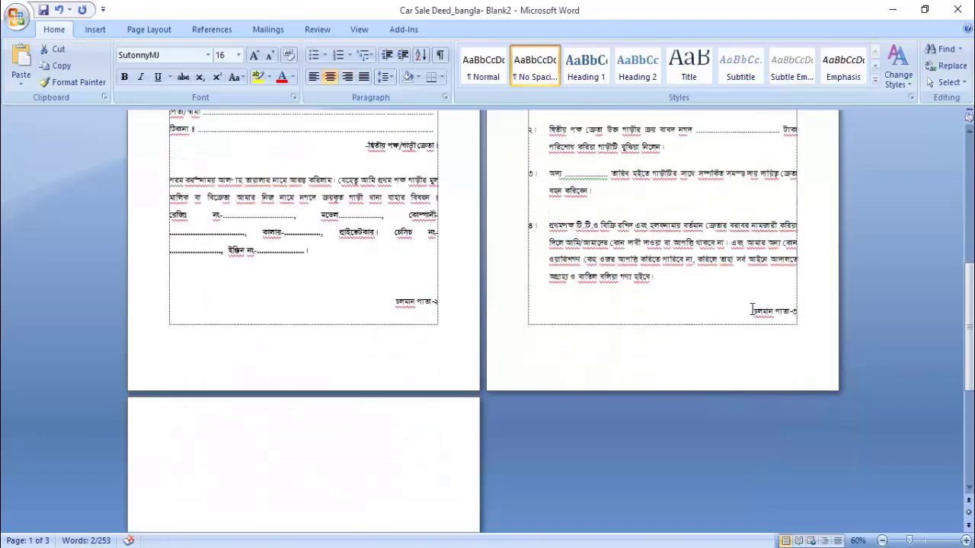
left_click_drag(752, 310, 804, 308)
scroll(513, 391, "down", 2)
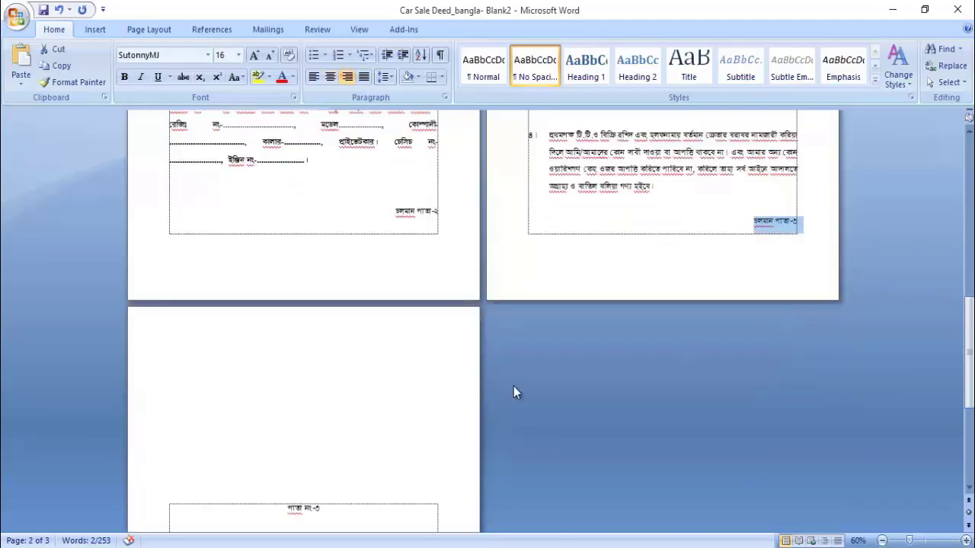
scroll(355, 384, "down", 4)
left_click_drag(352, 347, 286, 349)
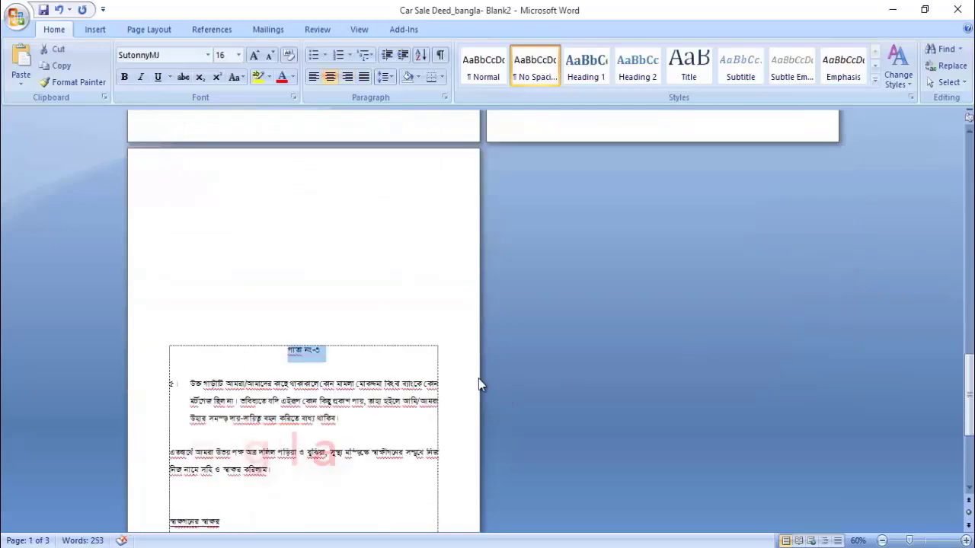
scroll(481, 384, "down", 5)
scroll(355, 394, "up", 3)
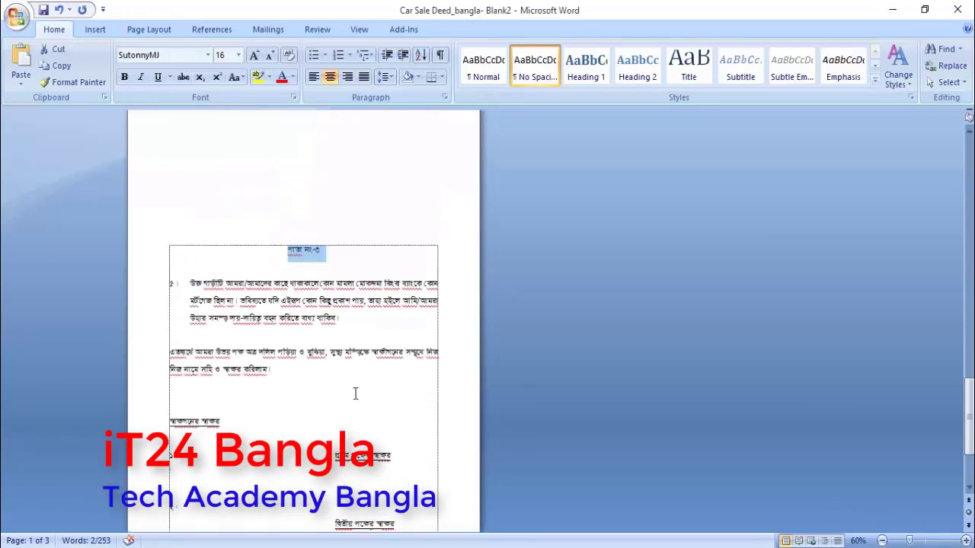
scroll(355, 394, "up", 2)
scroll(355, 394, "down", 3)
scroll(355, 394, "up", 6)
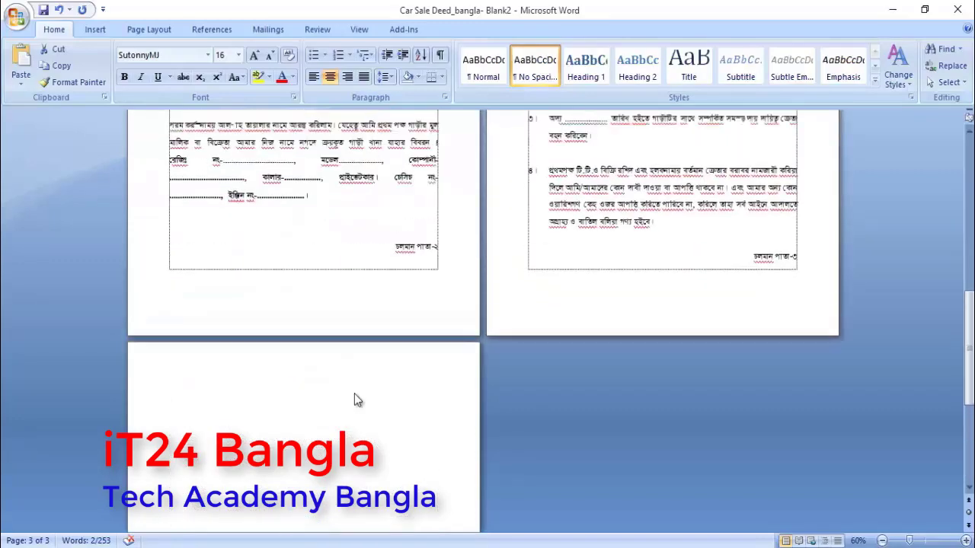
scroll(355, 394, "up", 8)
scroll(341, 375, "up", 1)
scroll(343, 361, "up", 1)
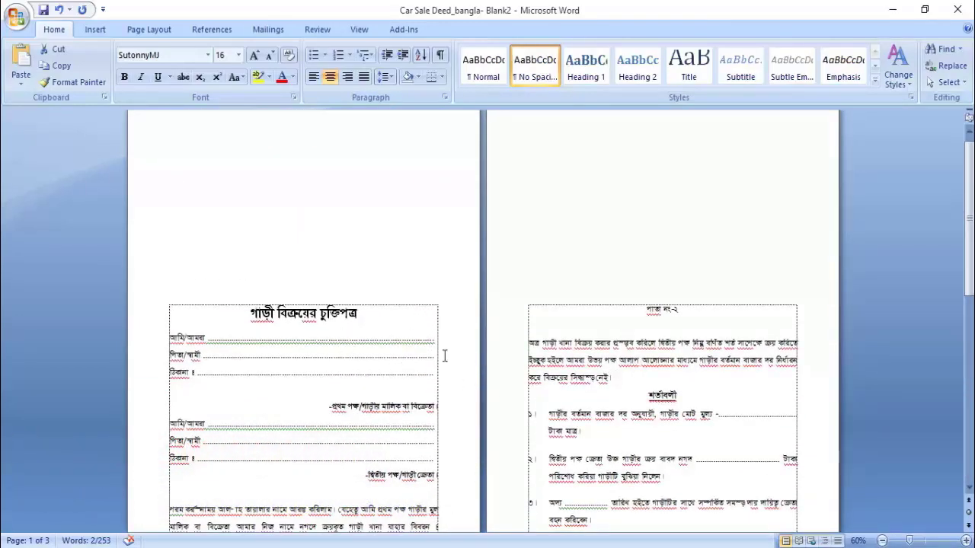
scroll(397, 335, "up", 1)
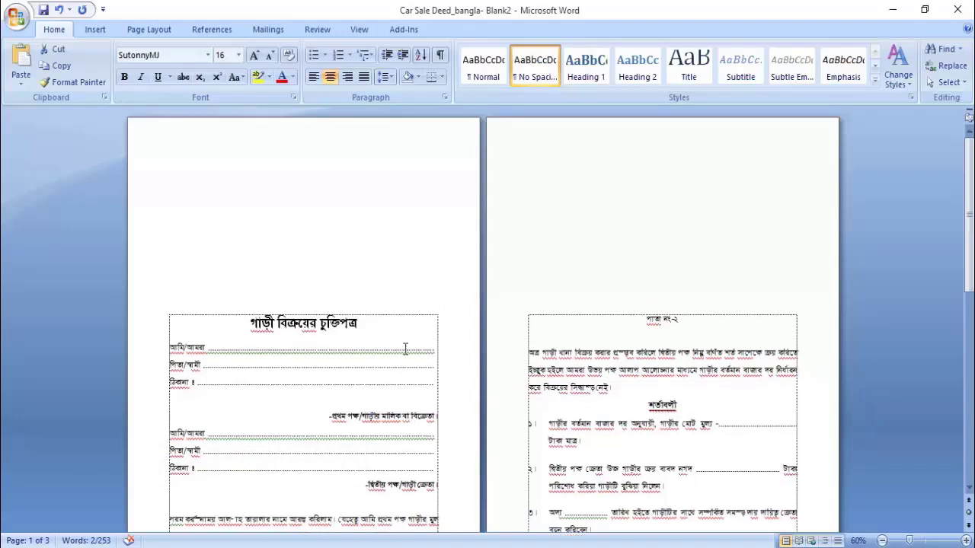
triple_click(374, 325)
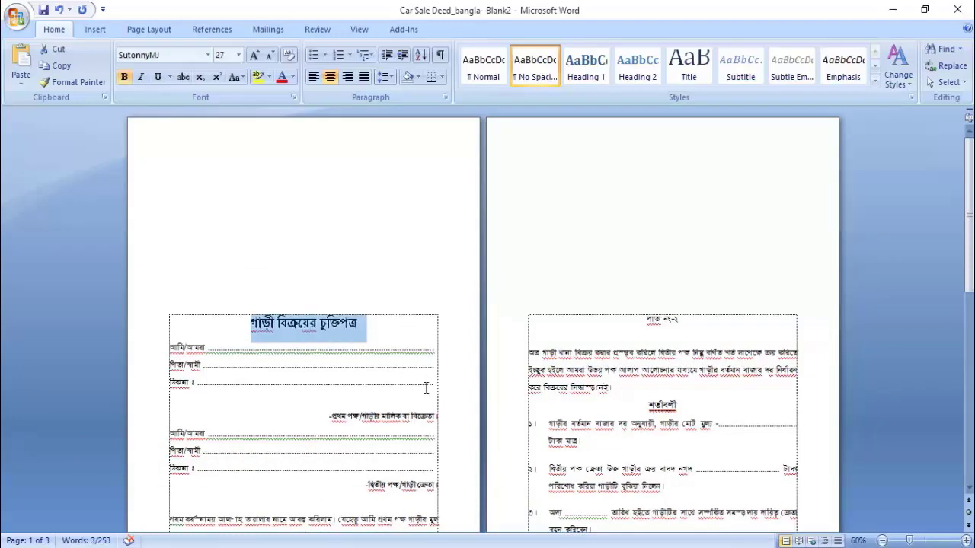
left_click(687, 352)
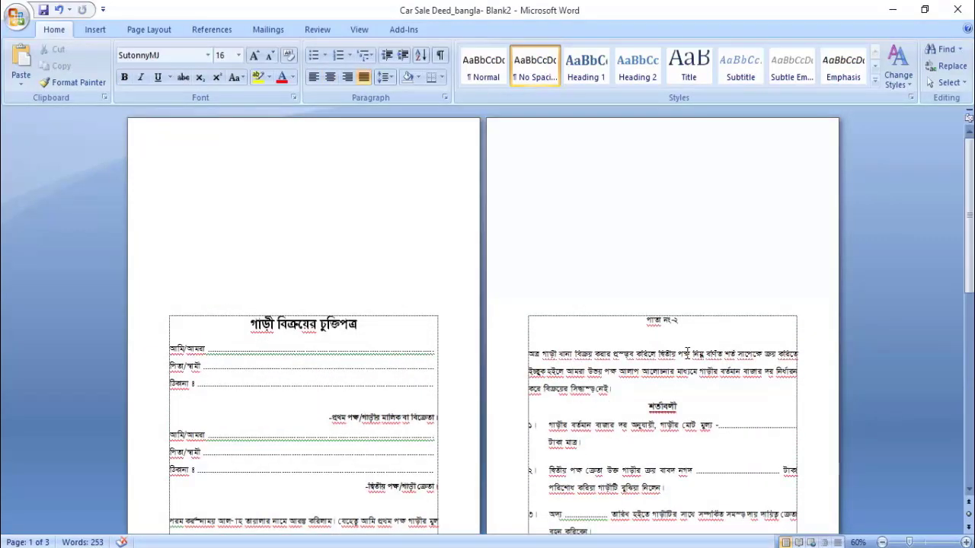
Bring up the Print dialog from the Office button menu after dismissing the Ctrl+P print screen
key("ctrl+p")
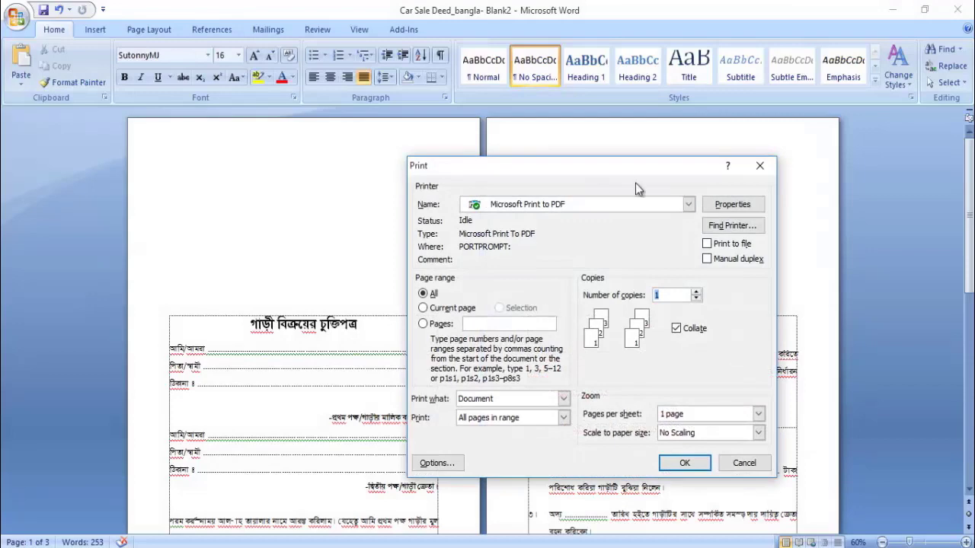
left_click(743, 462)
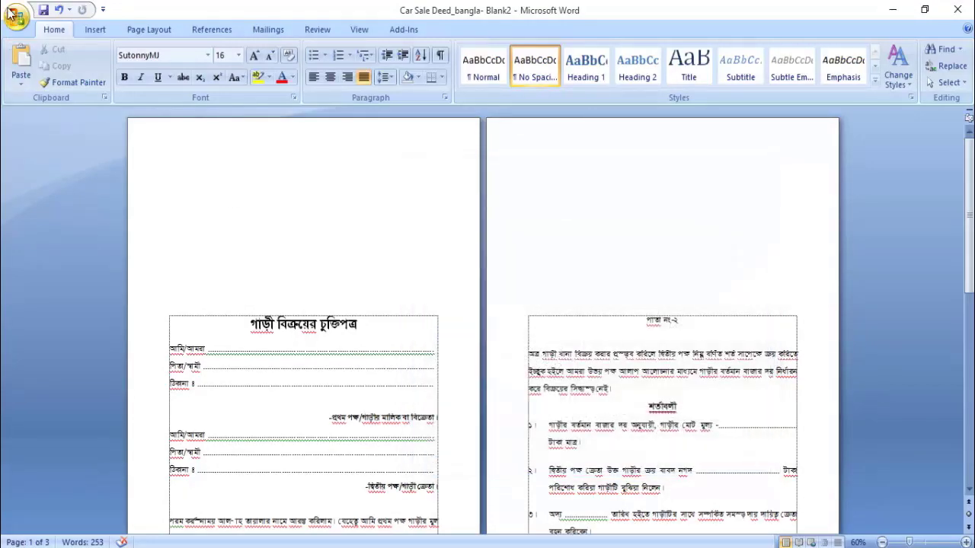
left_click(14, 19)
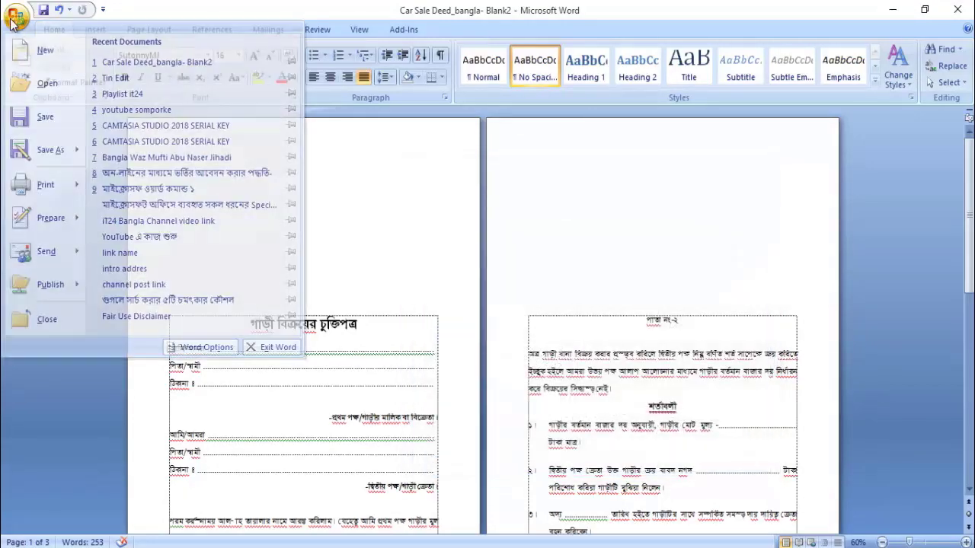
left_click(13, 21)
left_click(12, 22)
mouse_move(46, 153)
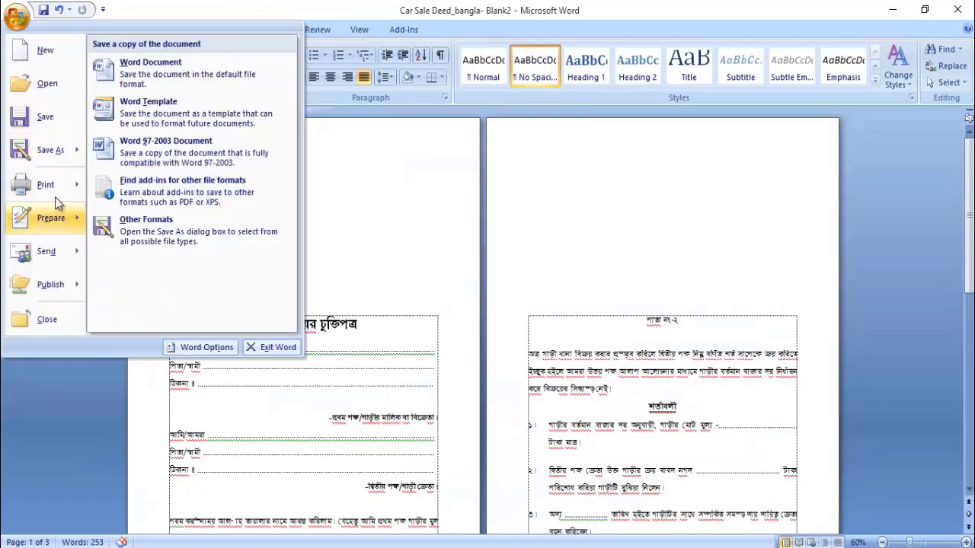
left_click(45, 184)
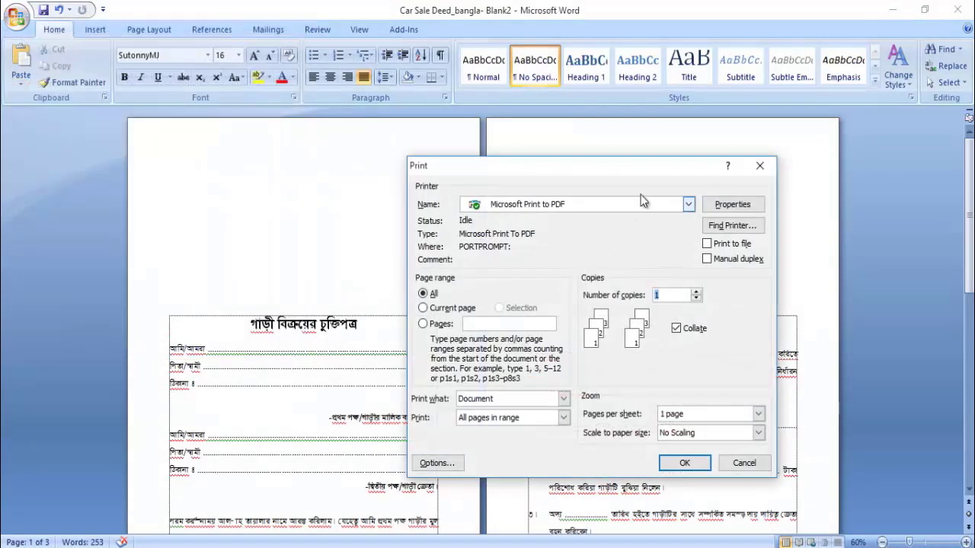
Keep Microsoft Print to PDF as the printer and open its document properties
left_click(681, 204)
left_click(680, 203)
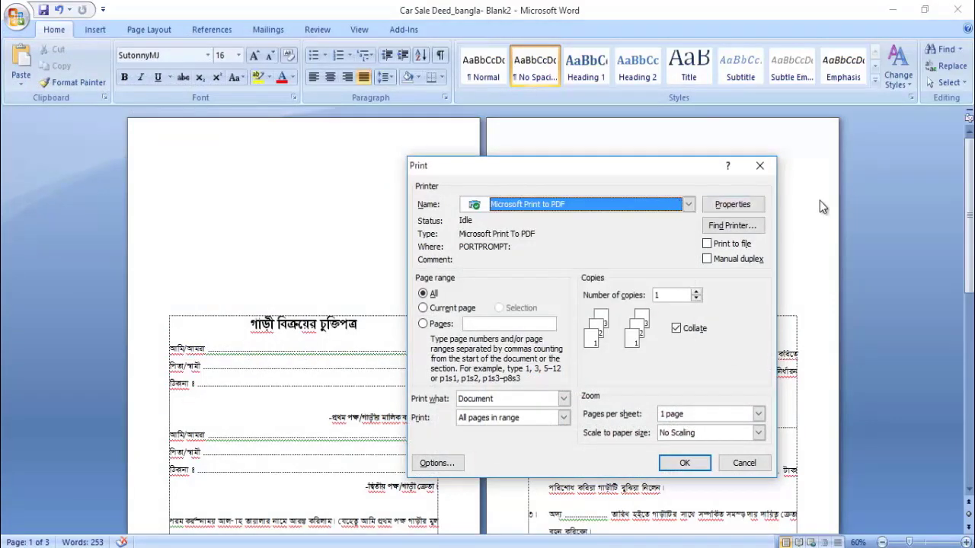
left_click(732, 205)
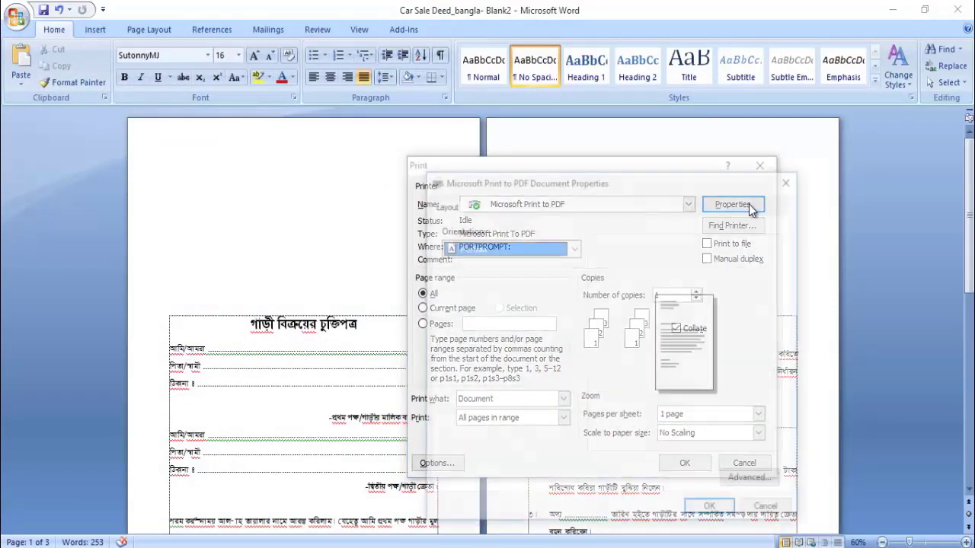
Keep portrait orientation and set the PDF printer's paper size to Legal, confirming both dialogs
left_click(573, 249)
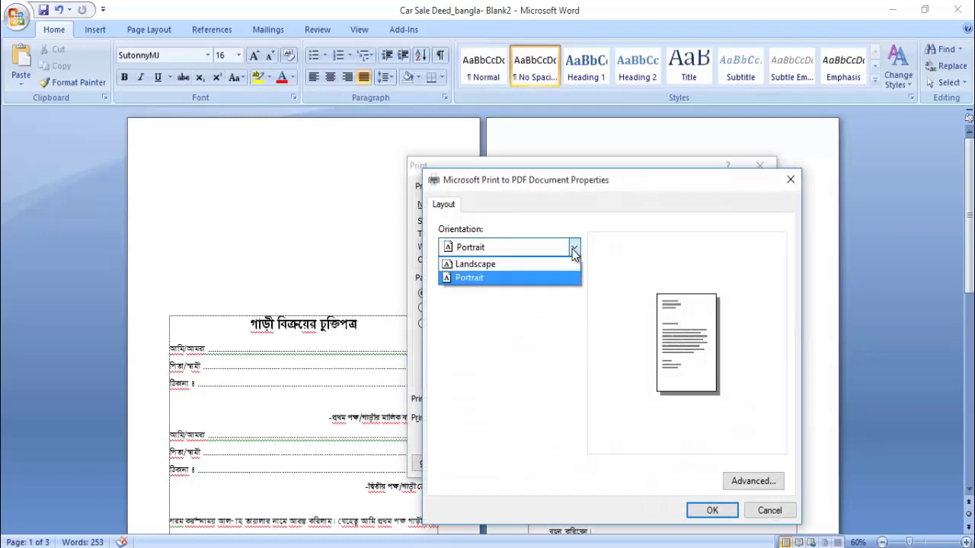
left_click(573, 249)
left_click(573, 249)
left_click(572, 249)
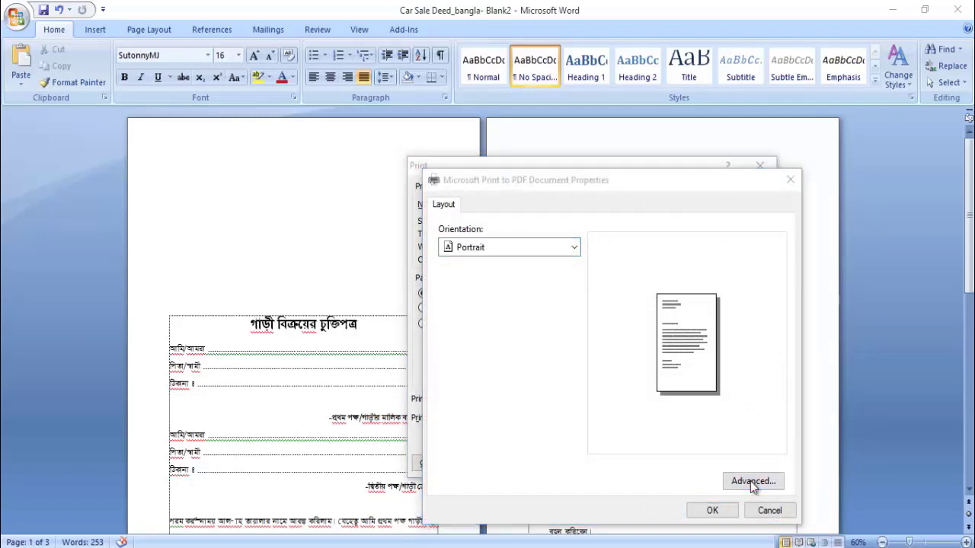
left_click(753, 480)
left_click(602, 252)
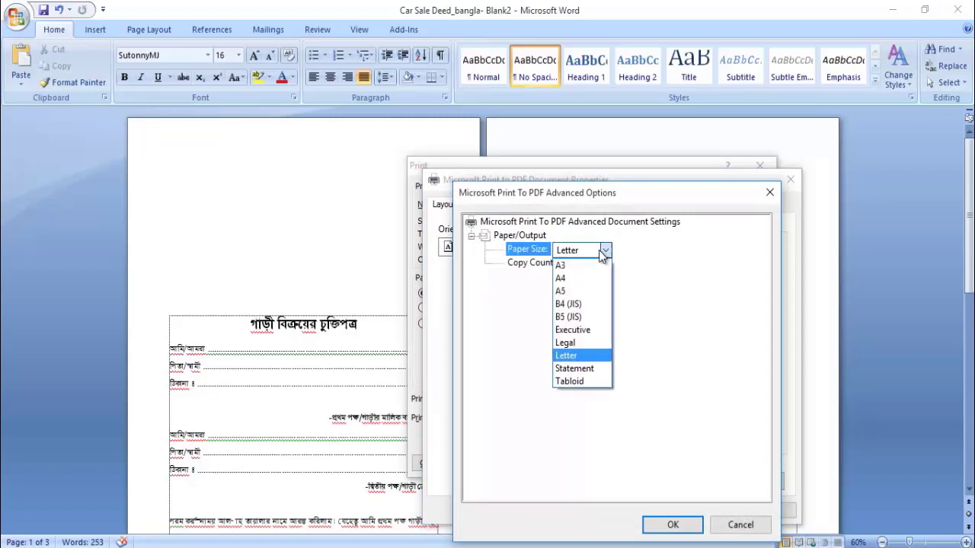
left_click(592, 350)
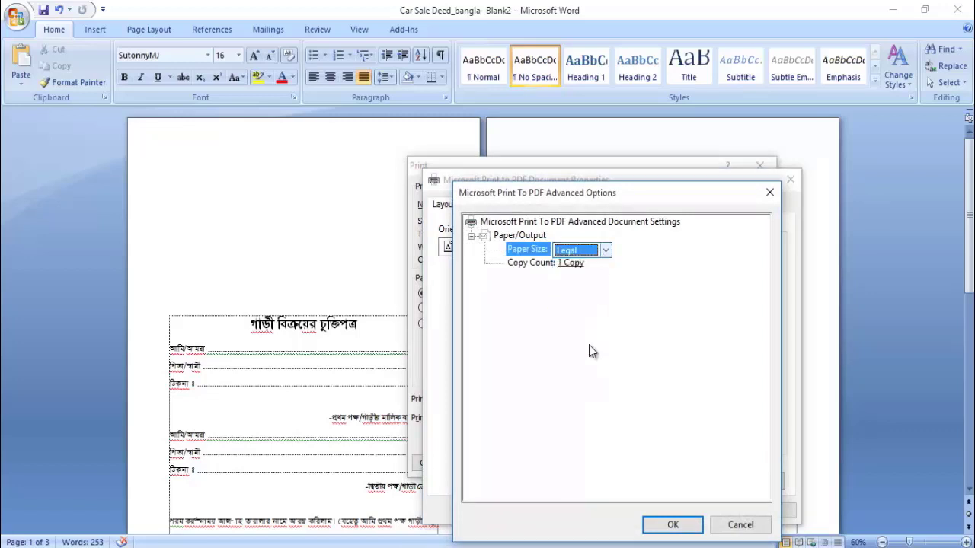
left_click(684, 524)
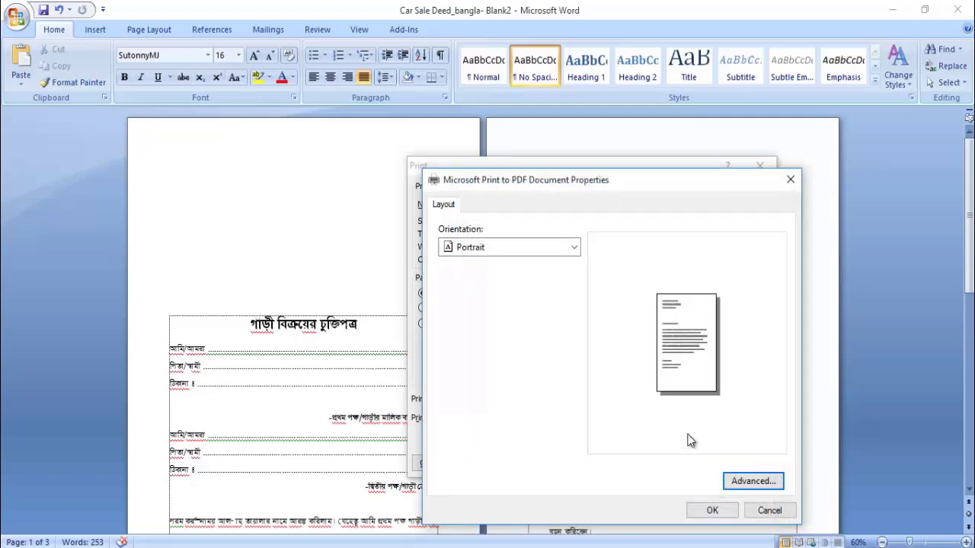
left_click(716, 512)
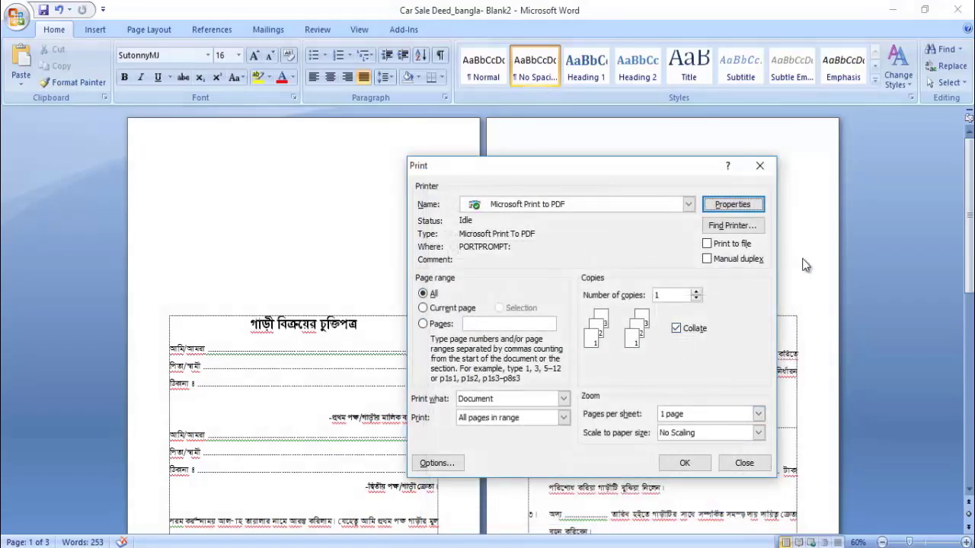
Recheck the PDF printer's properties without changes, then close the Print dialog without printing
left_click(732, 205)
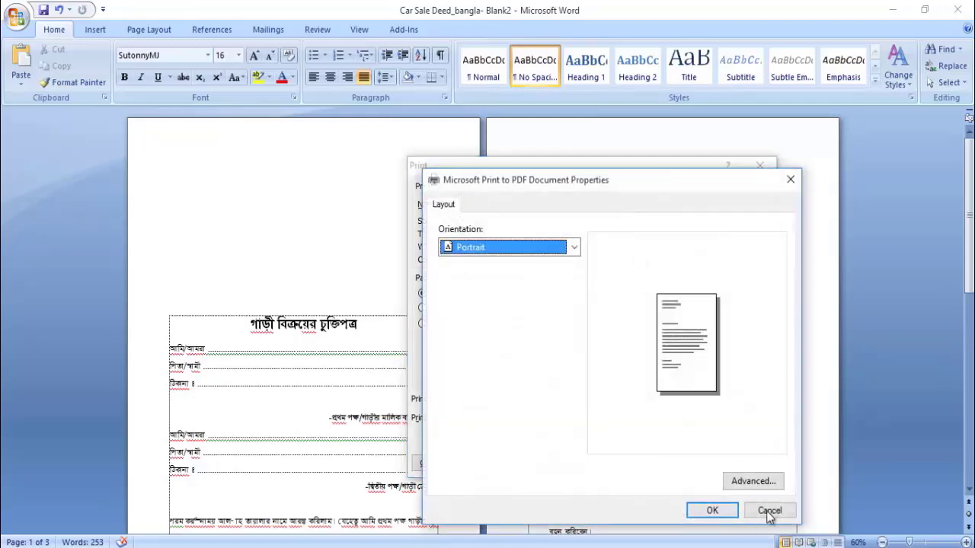
left_click(771, 512)
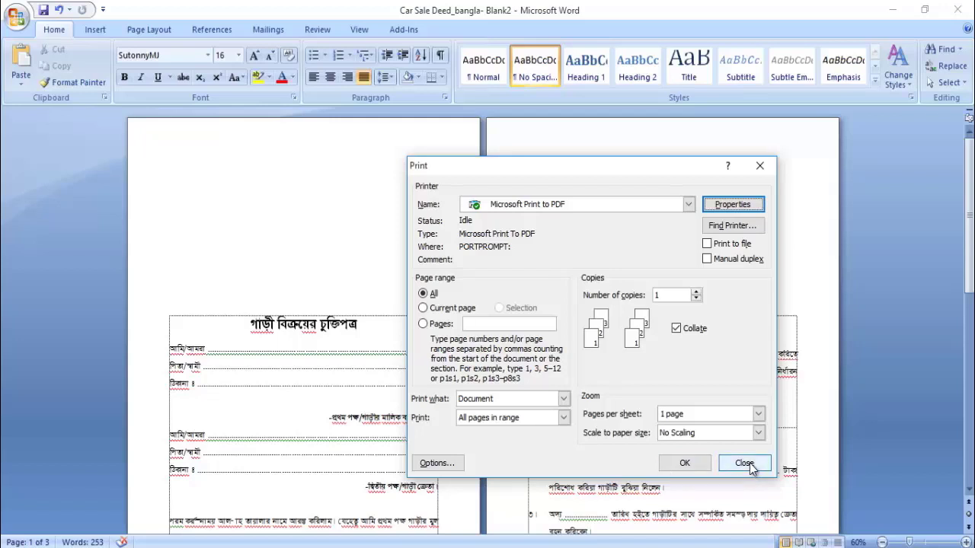
left_click(749, 465)
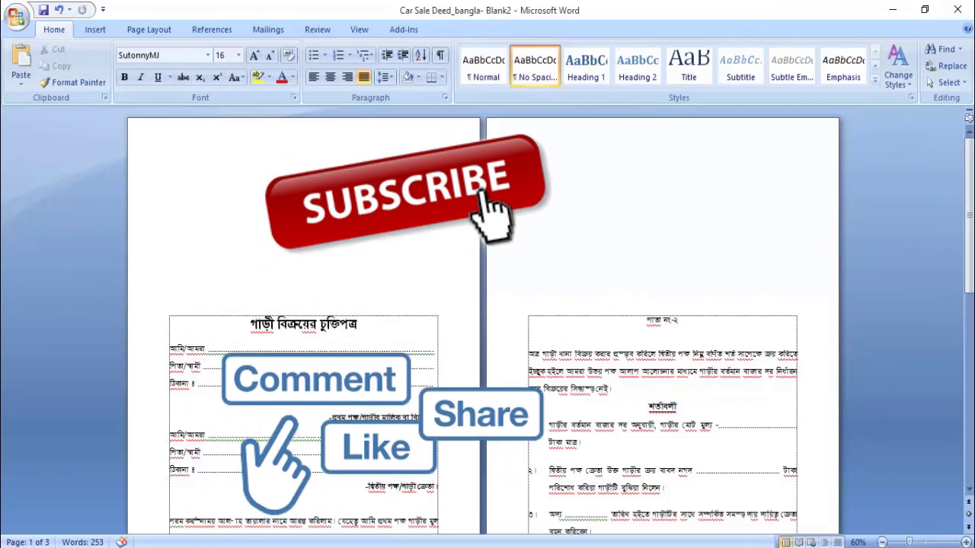
triple_click(303, 324)
scroll(425, 390, "down", 5)
scroll(426, 390, "down", 2)
scroll(425, 389, "down", 1)
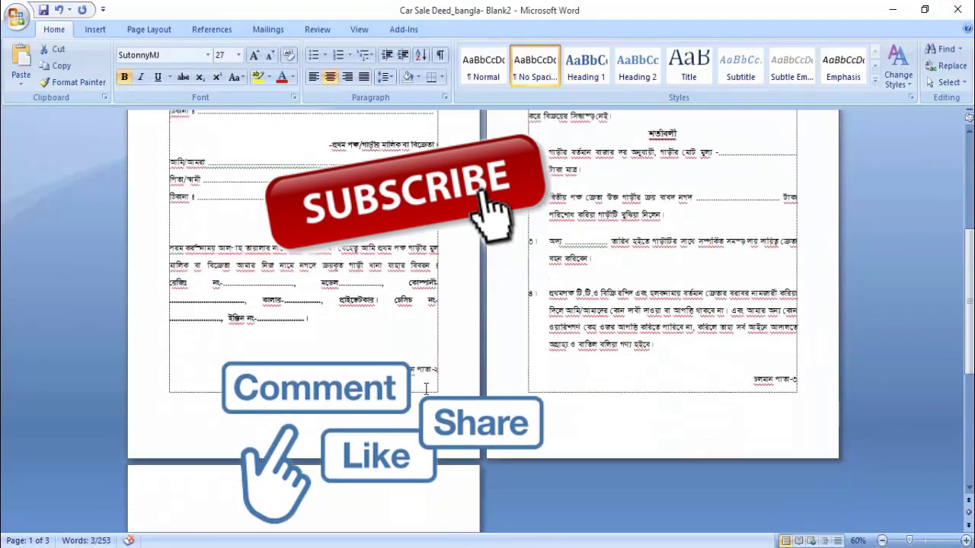